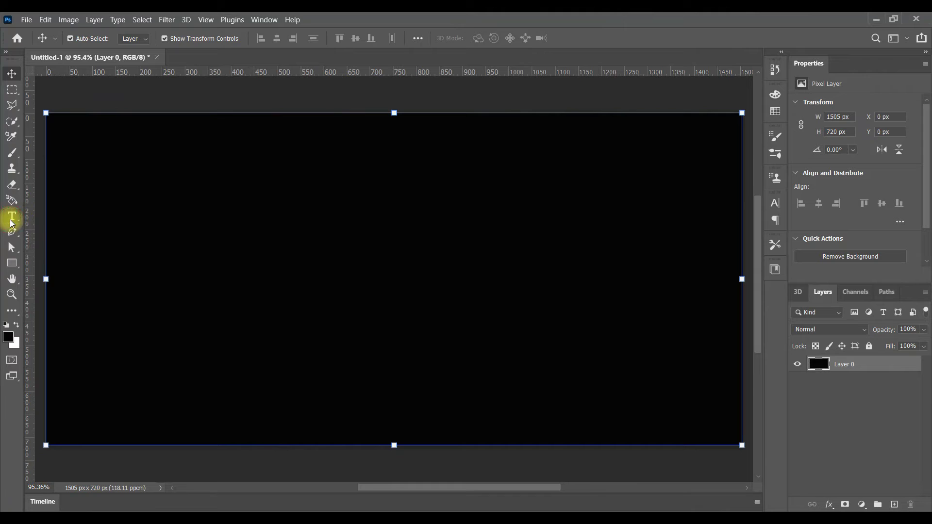
Step: Type 'SPEED UP!' as white bold Bahnschrift text on the black canvas and select all of it
left_click(11, 215)
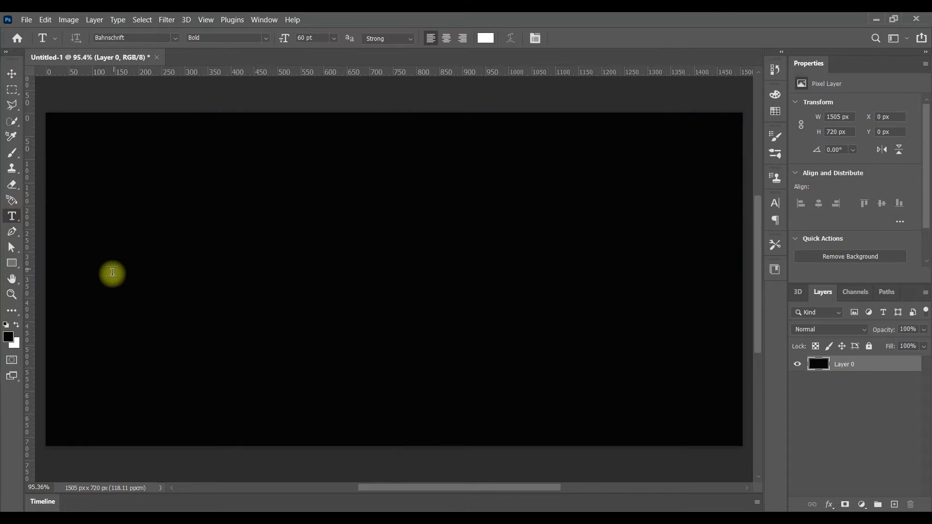
left_click(105, 285)
type("SP")
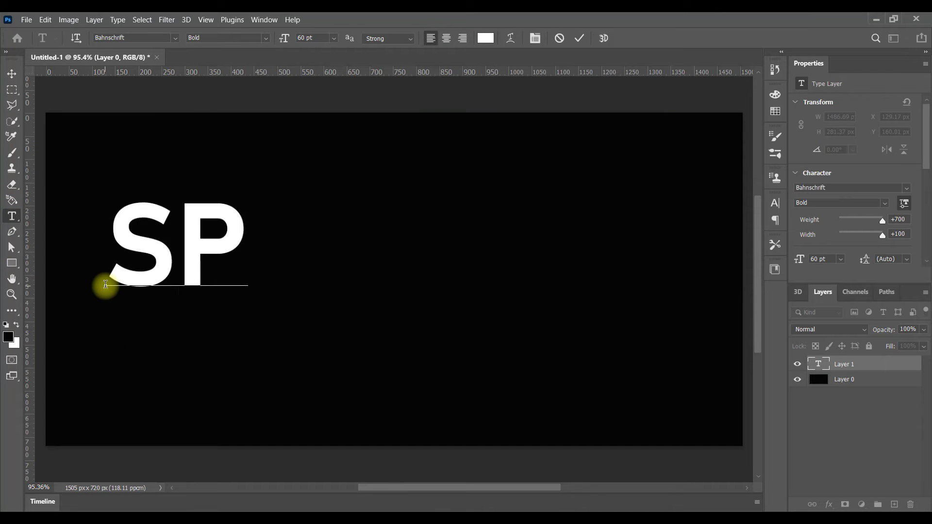
type("EED")
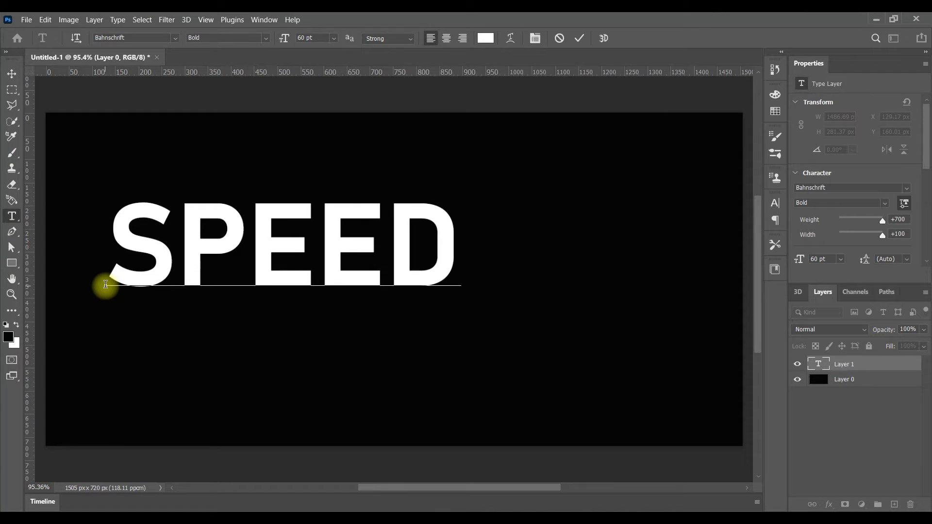
type(" UP!")
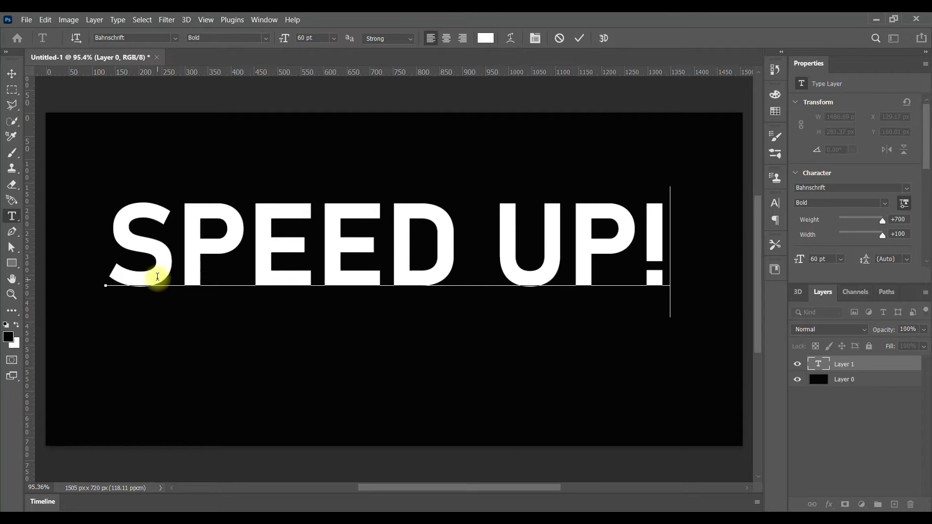
key("ctrl+a")
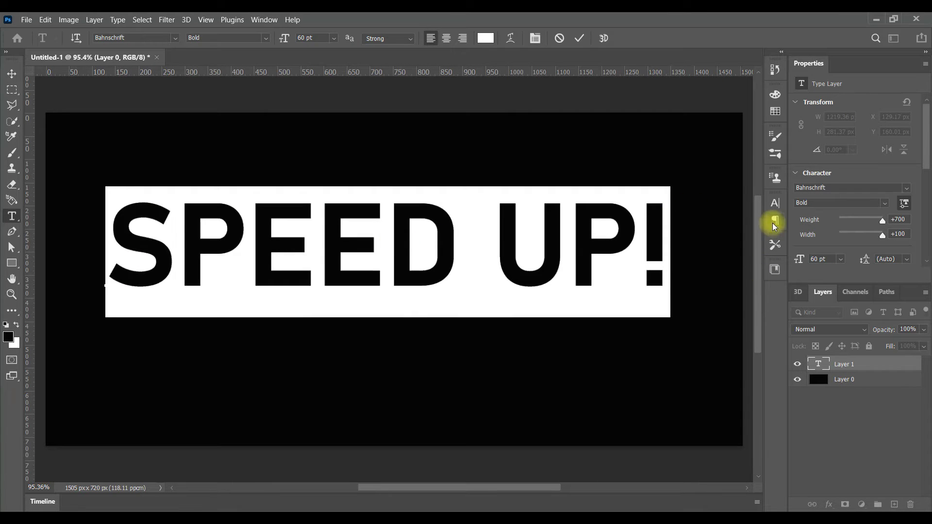
Step: Set the text tracking to 10 and raise the P by a 6 pt baseline shift
left_click(774, 222)
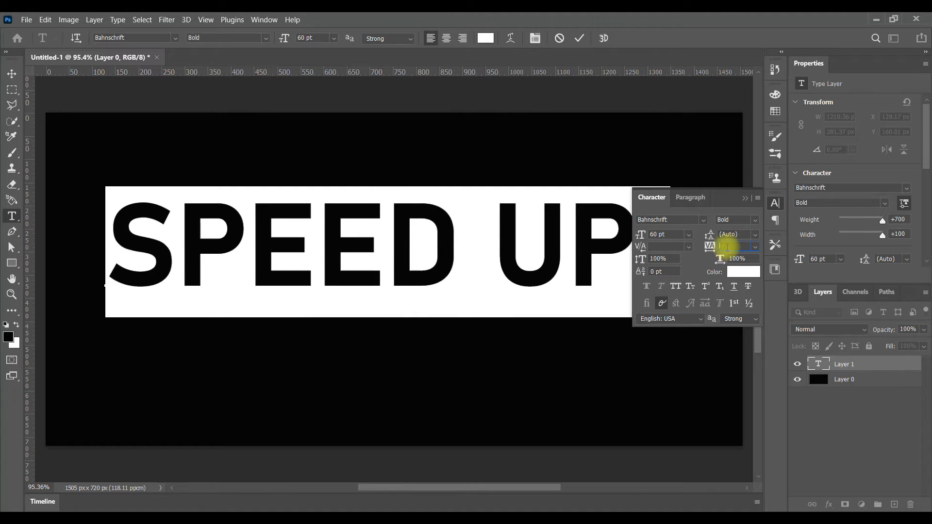
type("10")
key("Return")
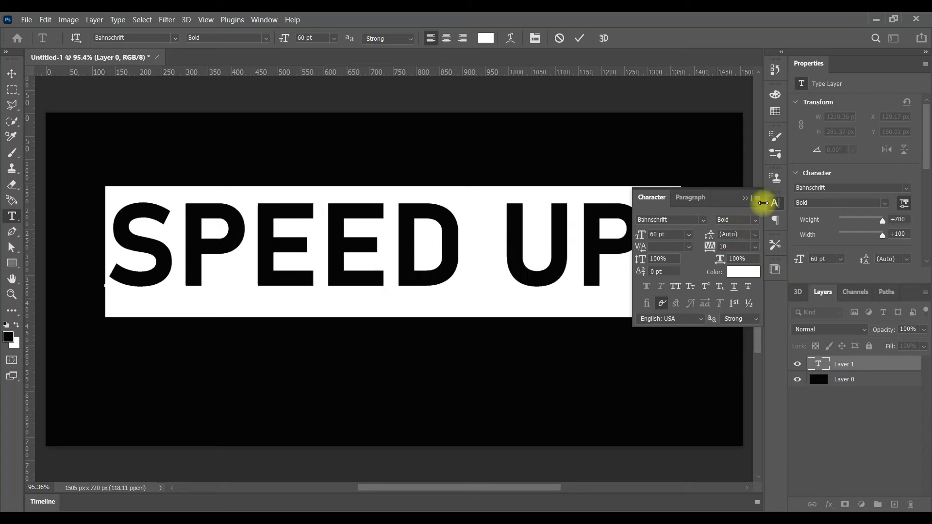
left_click(746, 199)
left_click(179, 208)
left_click_drag(183, 229, 249, 229)
left_click(775, 203)
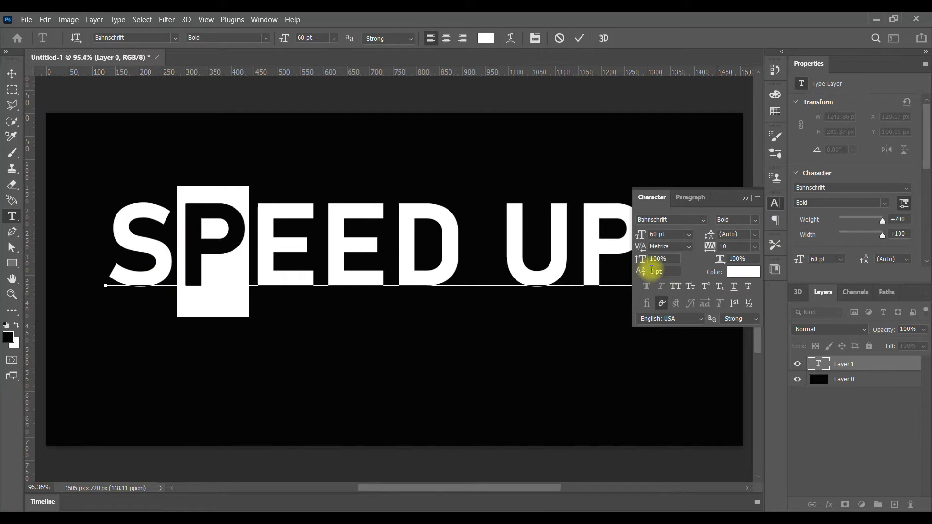
left_click(669, 271)
type("10")
key("Return")
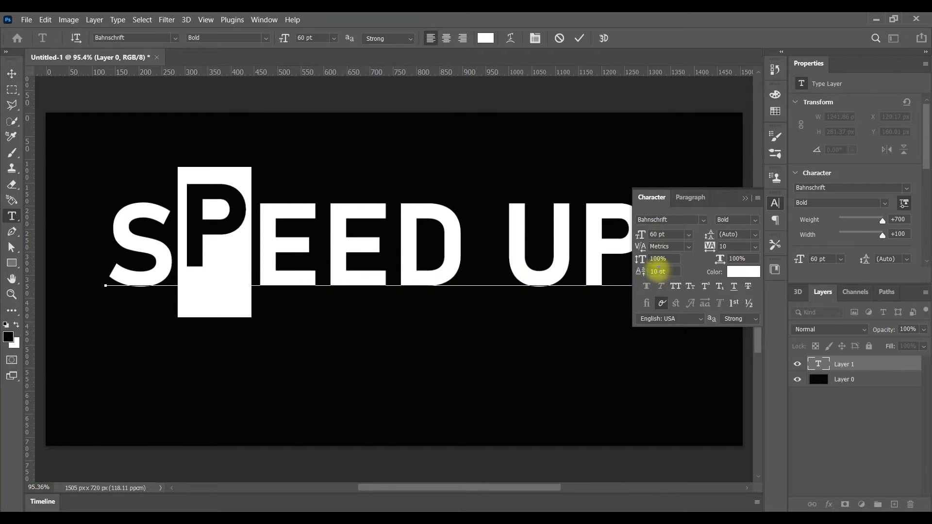
left_click(658, 272)
key("BackSpace")
key("Return")
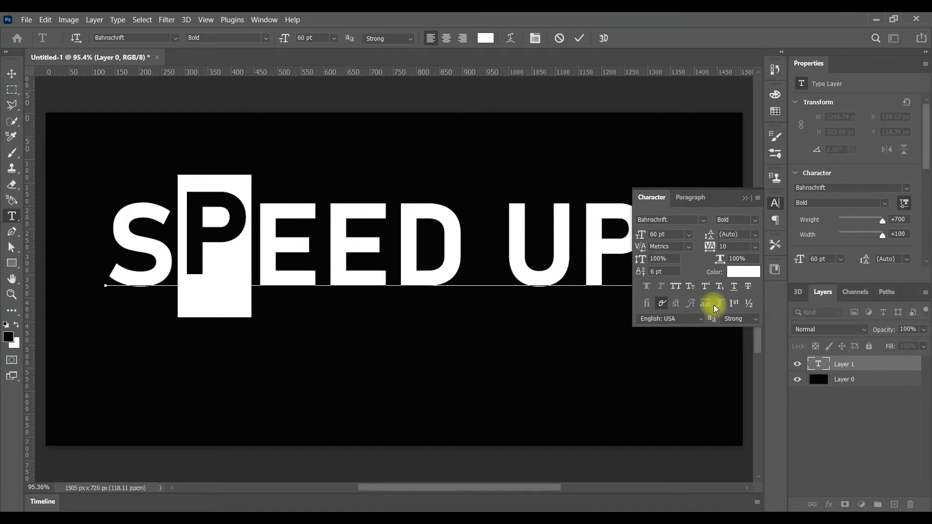
Step: Raise the second E and the U by a 6 pt baseline shift
left_click_drag(331, 268, 389, 274)
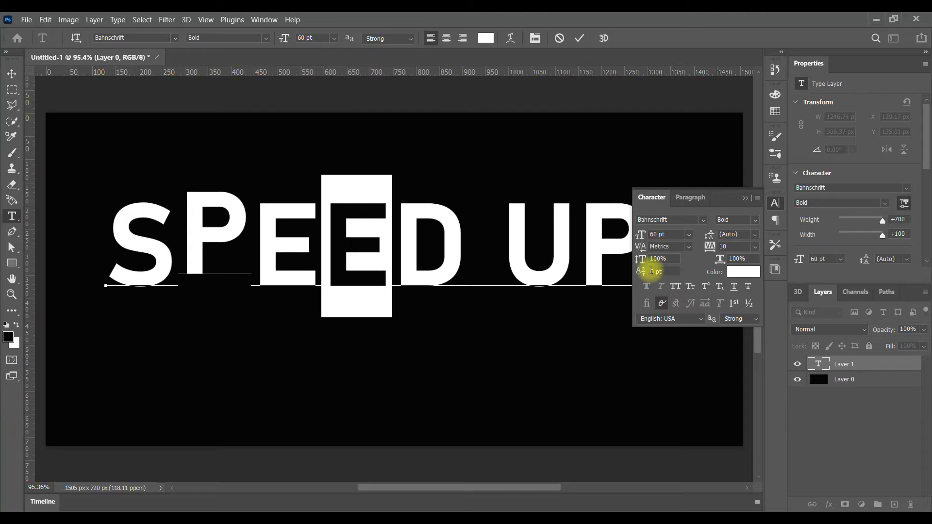
type("6")
key("Return")
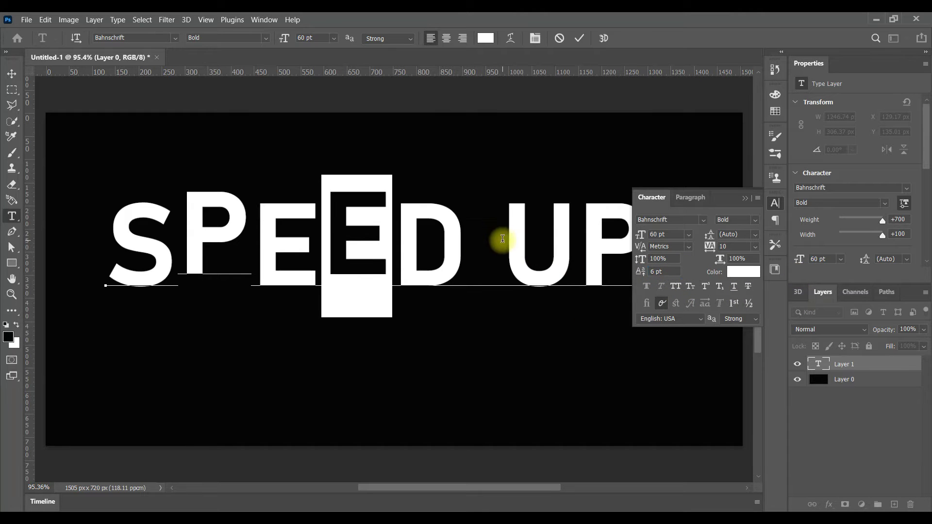
left_click_drag(503, 241, 567, 250)
double_click(657, 271)
type("0")
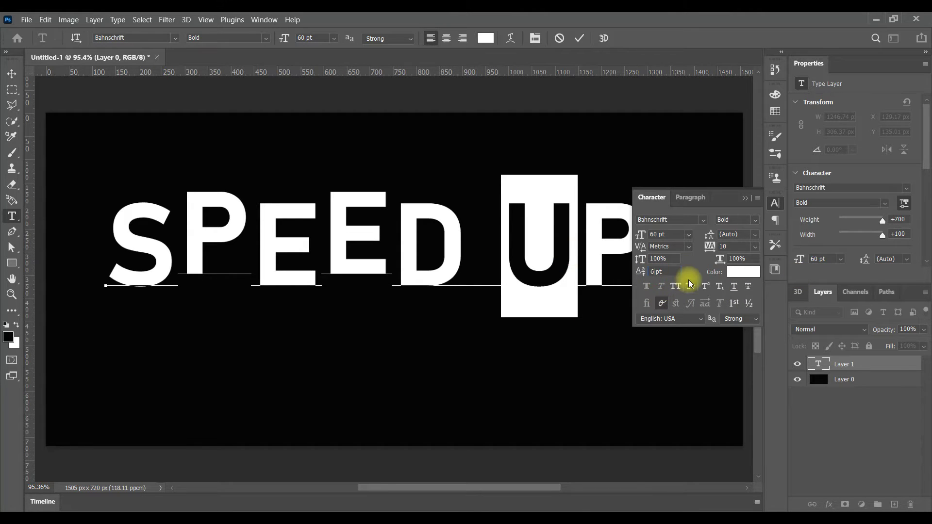
key("Return")
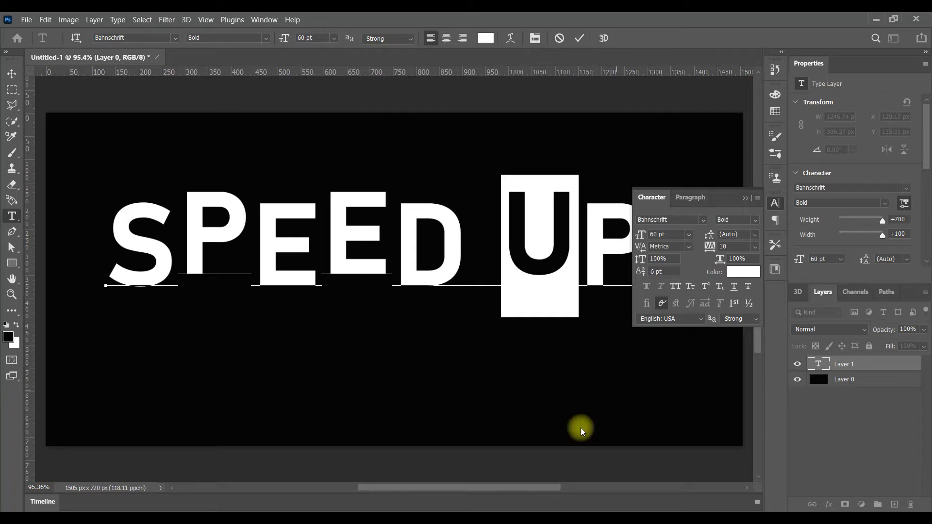
Step: Finish and commit the SPEED UP! text edits
left_click(528, 481)
left_click_drag(530, 487, 566, 487)
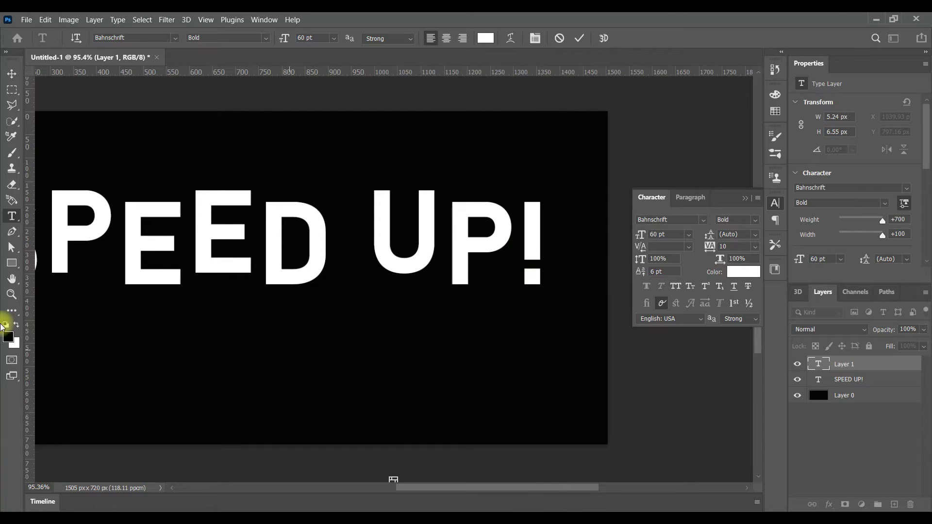
left_click_drag(515, 245, 557, 246)
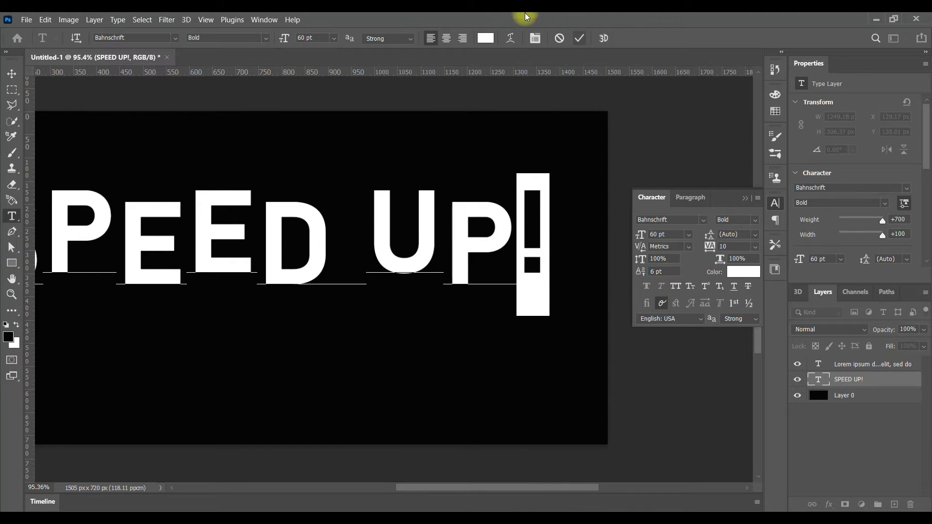
left_click(579, 38)
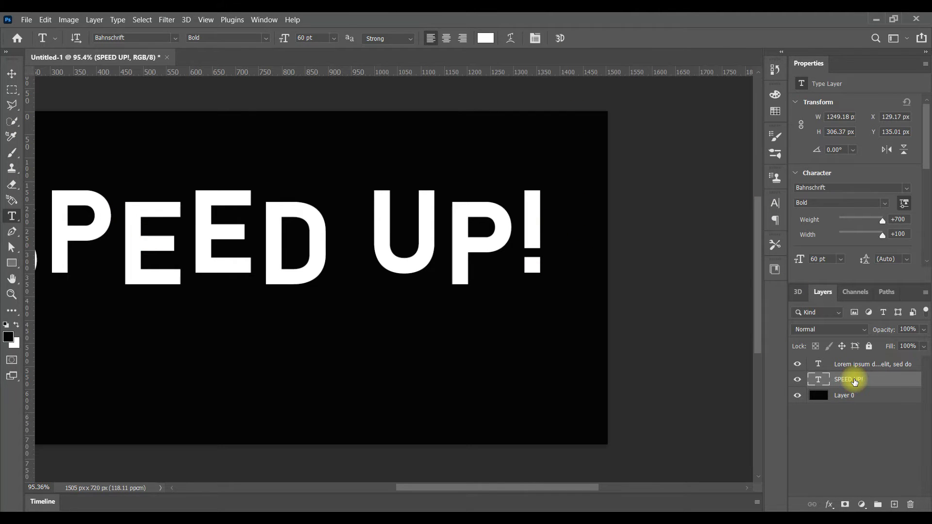
Step: Rasterize the SPEED UP! type layer and fit the whole document in the window
right_click(855, 382)
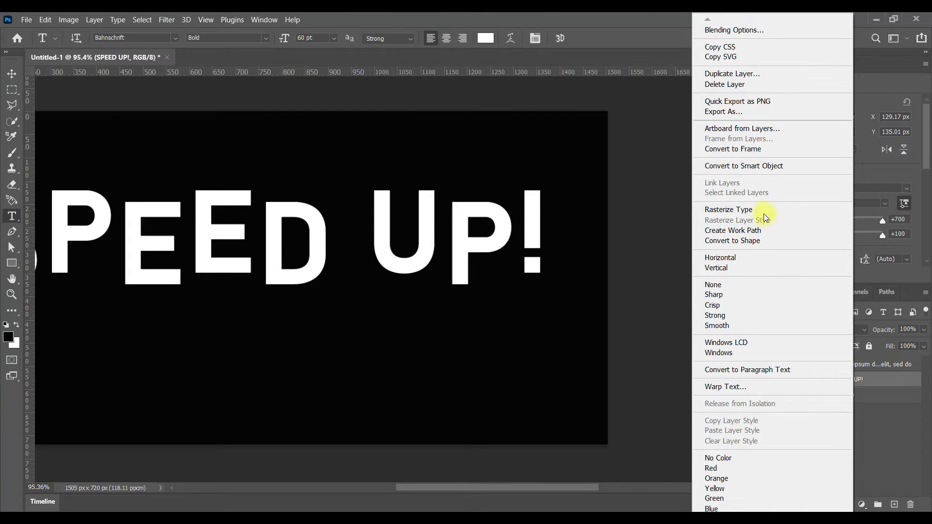
left_click(750, 209)
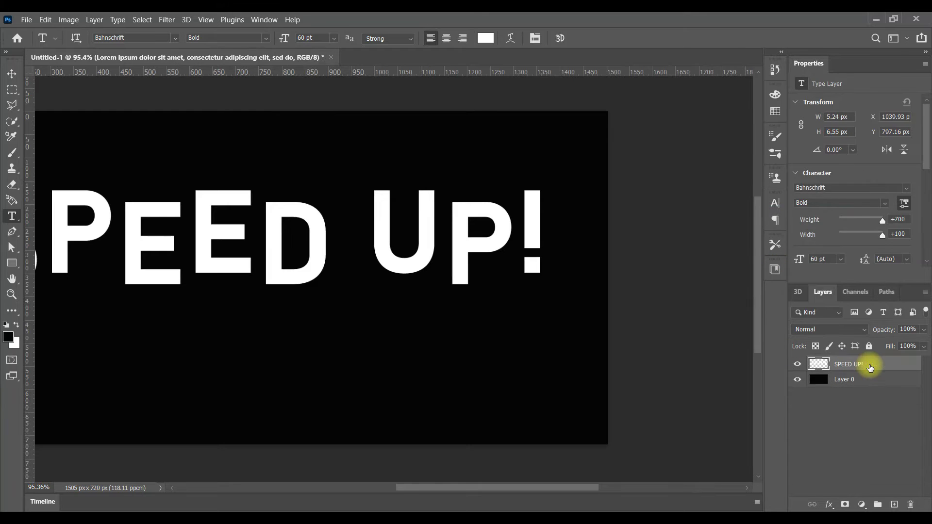
left_click(12, 73)
left_click(394, 374)
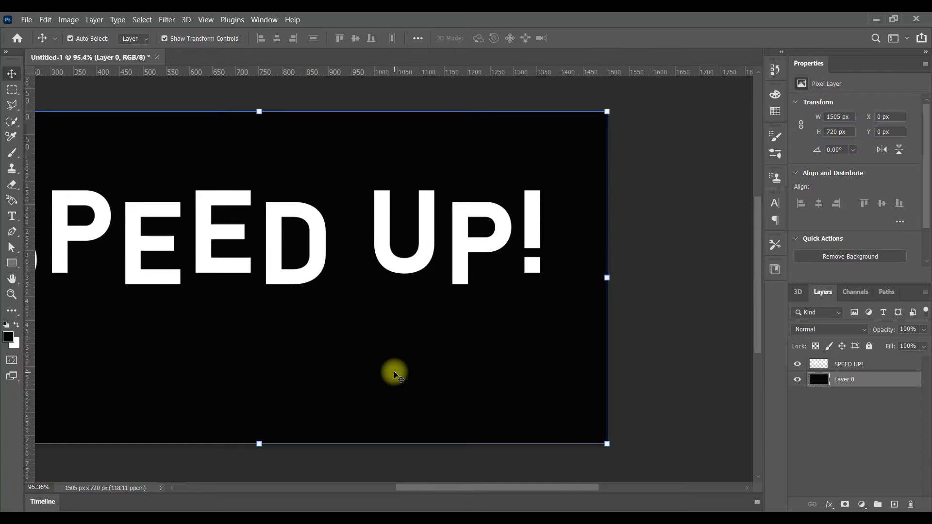
key("ctrl+0")
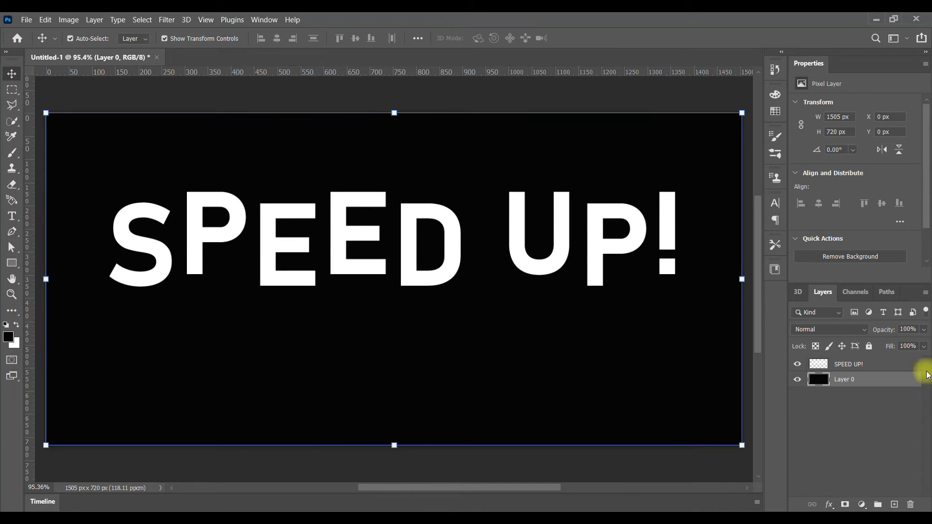
Step: Move the text down, scale it to about 104% and centre it on the canvas
left_click(825, 365)
mouse_move(440, 275)
left_mouse_down()
mouse_move(444, 322)
mouse_move(444, 312)
left_mouse_up()
left_click_drag(677, 328, 697, 330)
left_click_drag(542, 296, 545, 295)
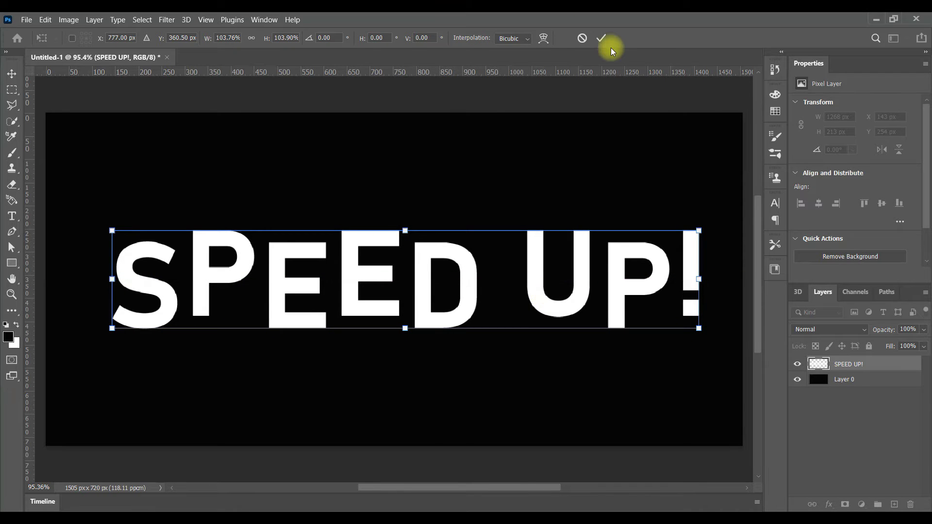
left_click(601, 38)
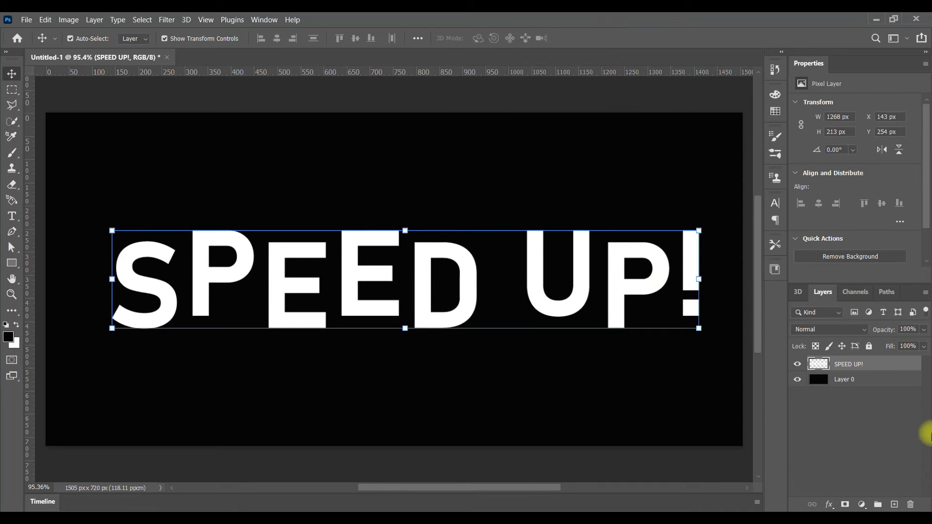
Step: Add a new empty layer and set the Line tool to no fill, white 5 px stroke, rounded corners
left_click(894, 505)
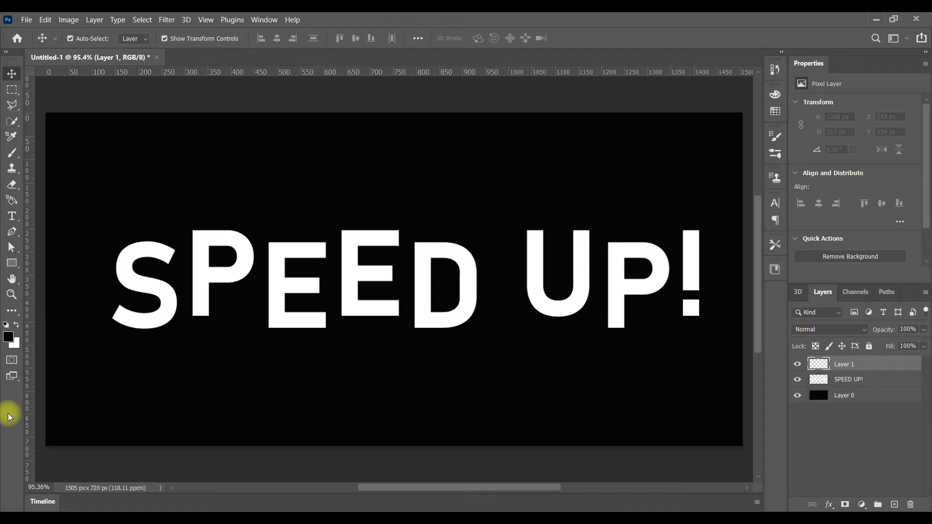
right_click(10, 263)
left_click(46, 297)
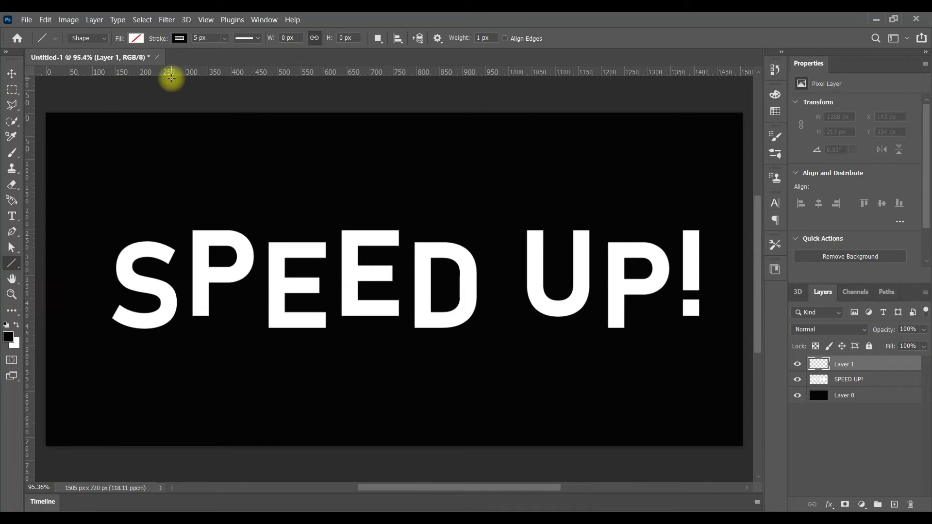
left_click(133, 39)
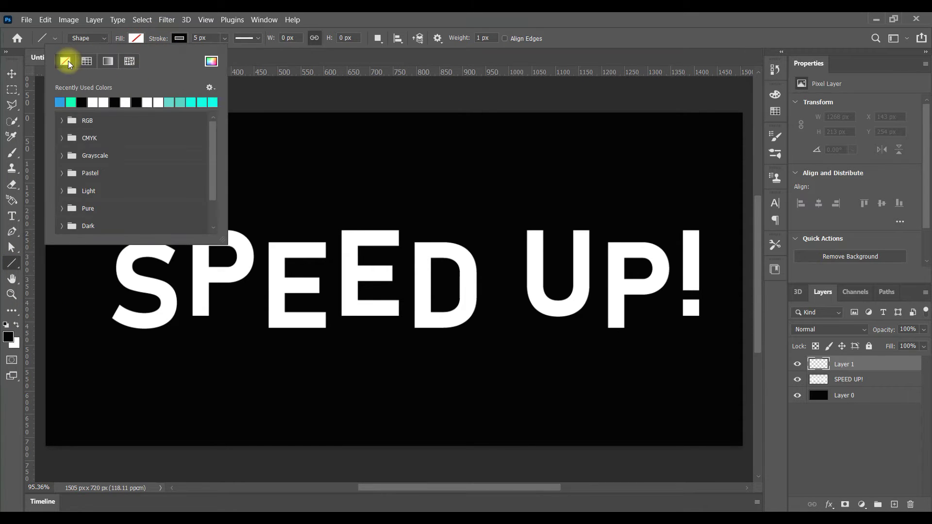
left_click(180, 38)
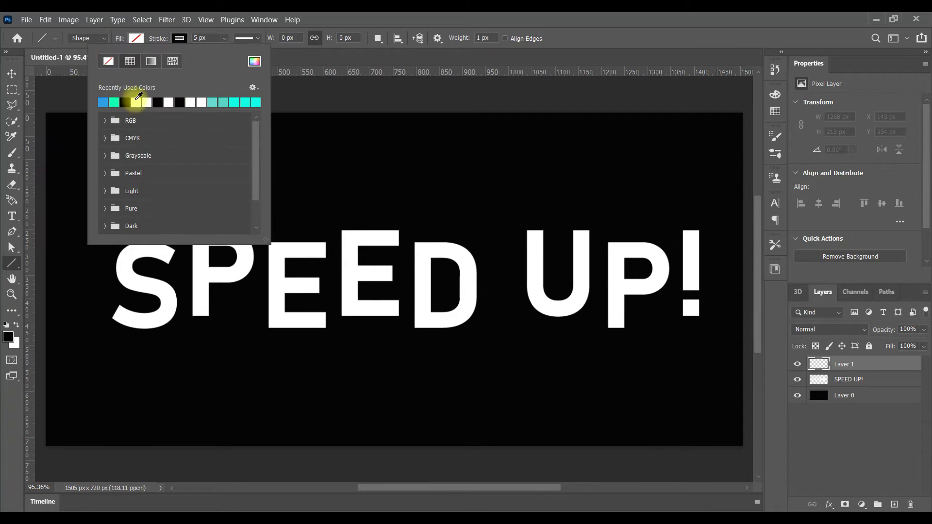
left_click(199, 38)
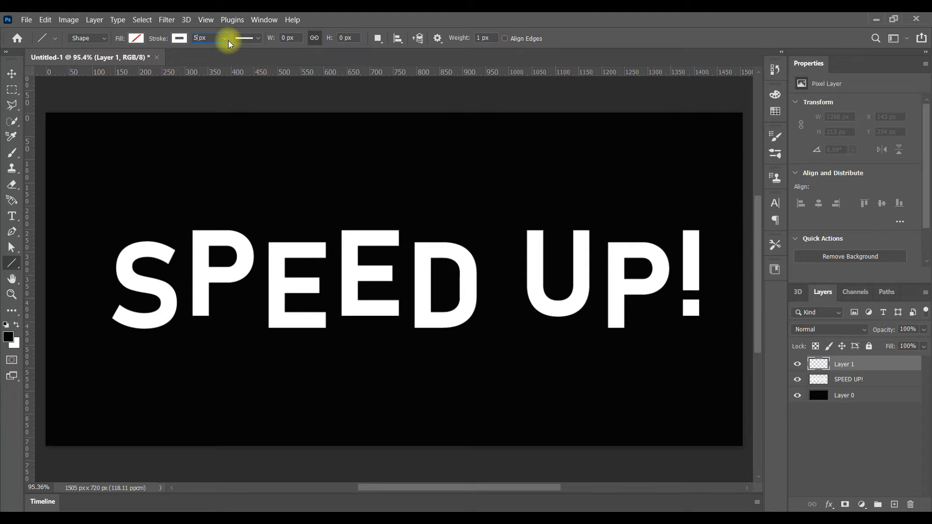
double_click(197, 38)
left_click(257, 40)
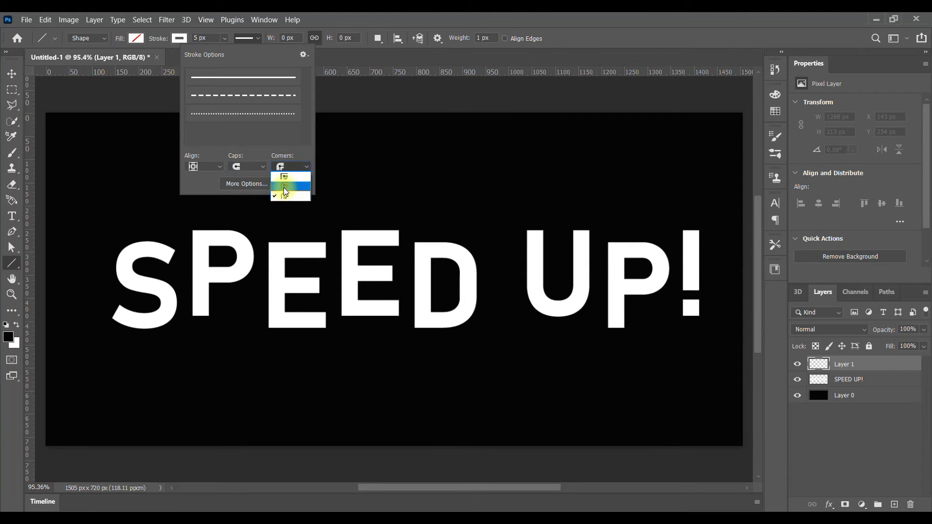
left_click(337, 59)
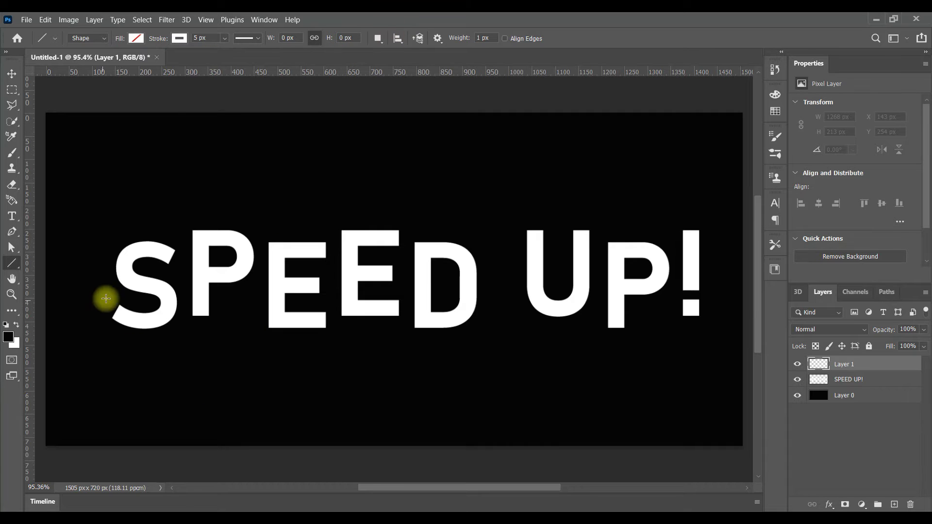
Step: Draw two short horizontal white speed lines, Line 1 and Line 2, left of the S
left_click_drag(133, 248, 95, 248)
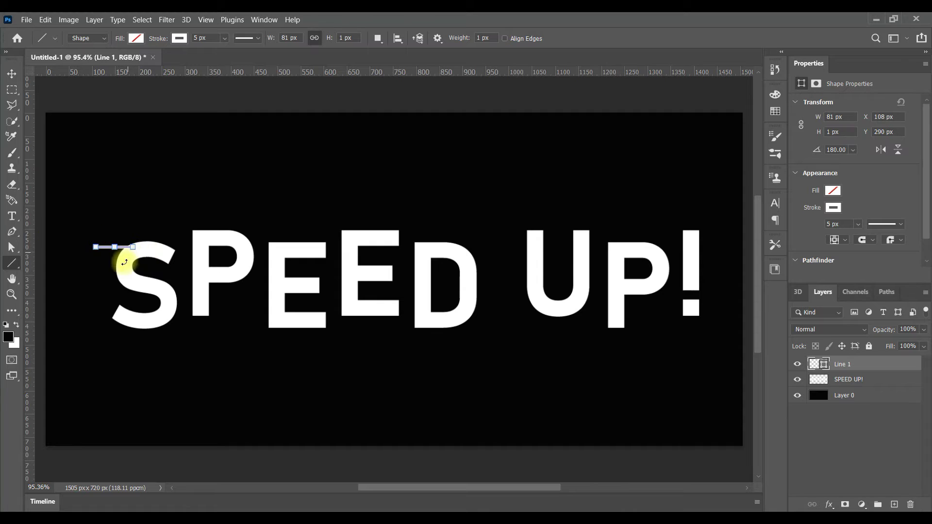
left_click_drag(120, 270, 106, 268)
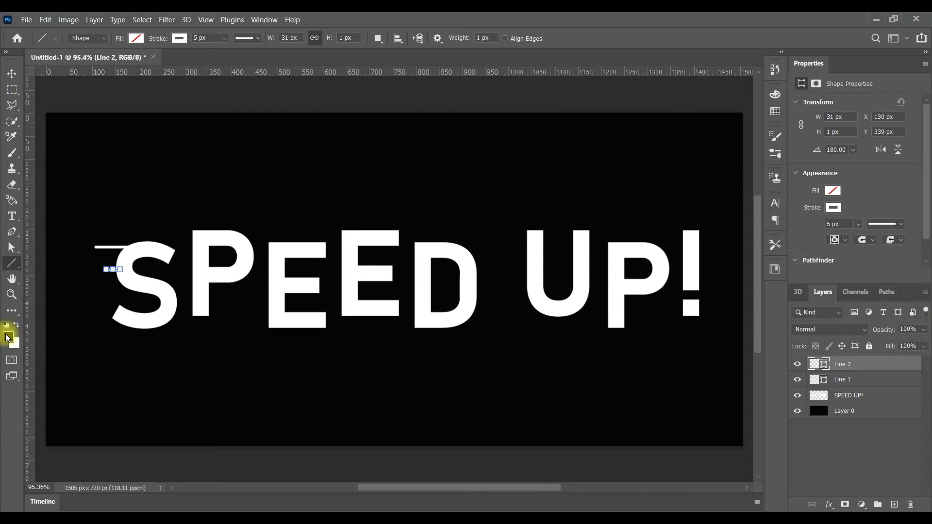
left_click(11, 281)
left_click(73, 290)
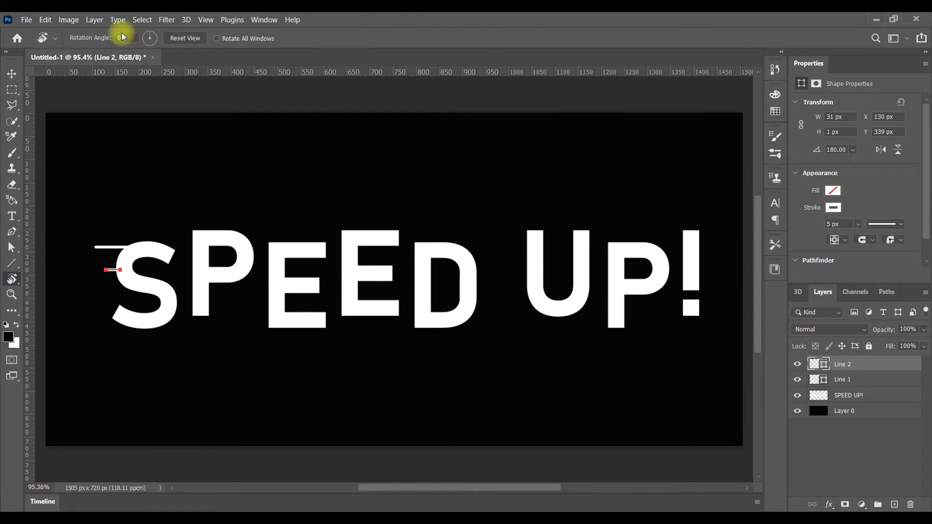
Step: Rotate the canvas view 180 degrees and return to the Line tool
type("180")
key("Return")
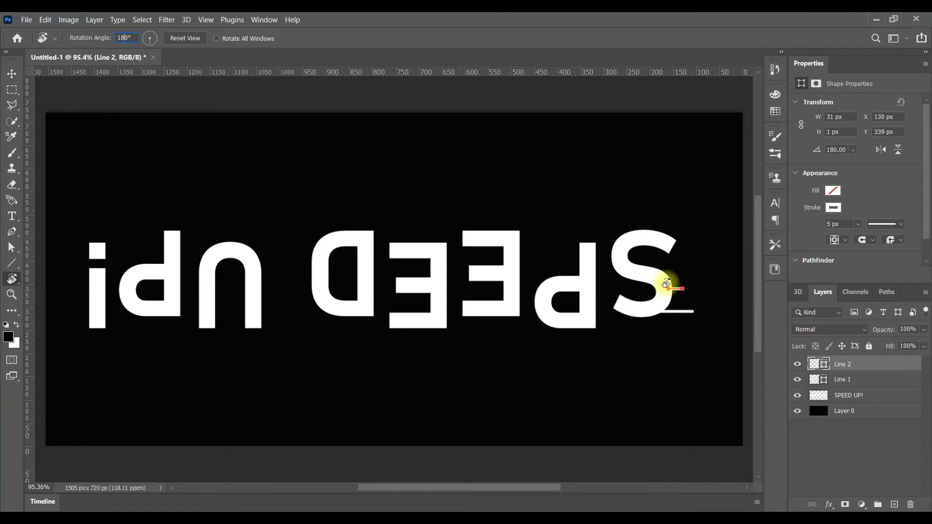
left_click(11, 263)
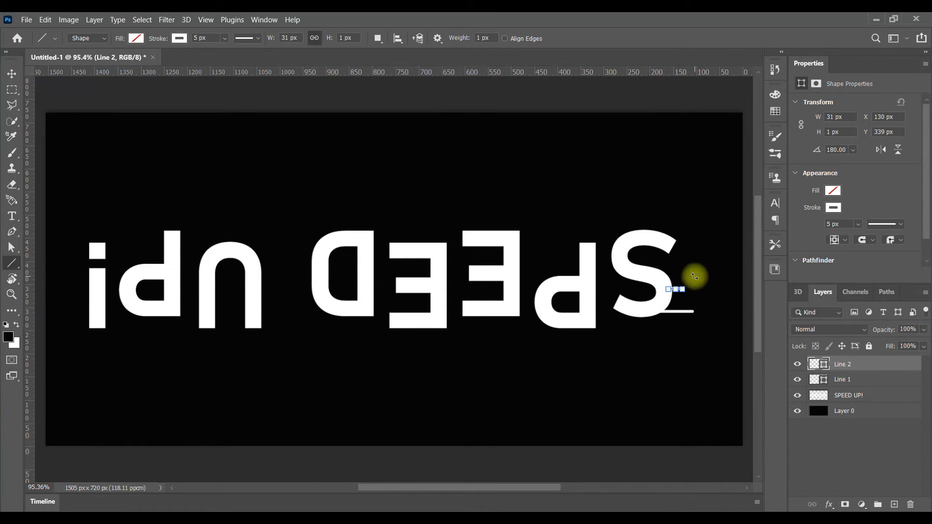
Step: Draw short horizontal speed lines trailing off the S, E and D
left_click_drag(647, 268, 695, 269)
left_click_drag(680, 232, 606, 244)
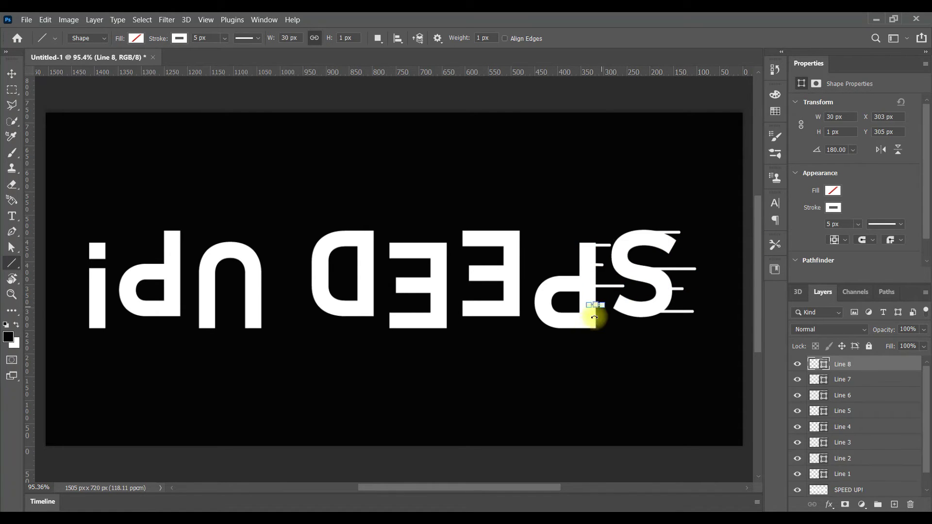
left_click(867, 409)
left_click_drag(536, 234, 538, 238)
mouse_move(460, 244)
left_mouse_down()
mouse_move(447, 244)
mouse_move(447, 262)
left_mouse_up()
left_click_drag(493, 294, 442, 294)
left_click_drag(482, 324, 447, 324)
left_click_drag(381, 244, 365, 244)
left_click_drag(348, 232, 412, 228)
left_click_drag(396, 269, 373, 269)
mouse_move(401, 301)
left_mouse_down()
mouse_move(374, 301)
mouse_move(374, 314)
left_mouse_up()
left_click_drag(347, 262, 330, 261)
left_click_drag(356, 282, 324, 282)
Step: Draw more speed lines trailing off the remaining letters, the P and the exclamation mark
left_click_drag(568, 300, 551, 300)
scroll(257, 241, "down", 1)
left_click_drag(274, 234, 248, 234)
left_click_drag(289, 300, 223, 310)
left_click_drag(229, 287, 212, 287)
left_click_drag(195, 225, 181, 223)
left_click_drag(197, 265, 176, 265)
left_click_drag(190, 301, 136, 279)
left_click_drag(130, 234, 104, 234)
left_click_drag(116, 245, 97, 245)
left_click_drag(118, 292, 103, 291)
left_click_drag(148, 317, 98, 317)
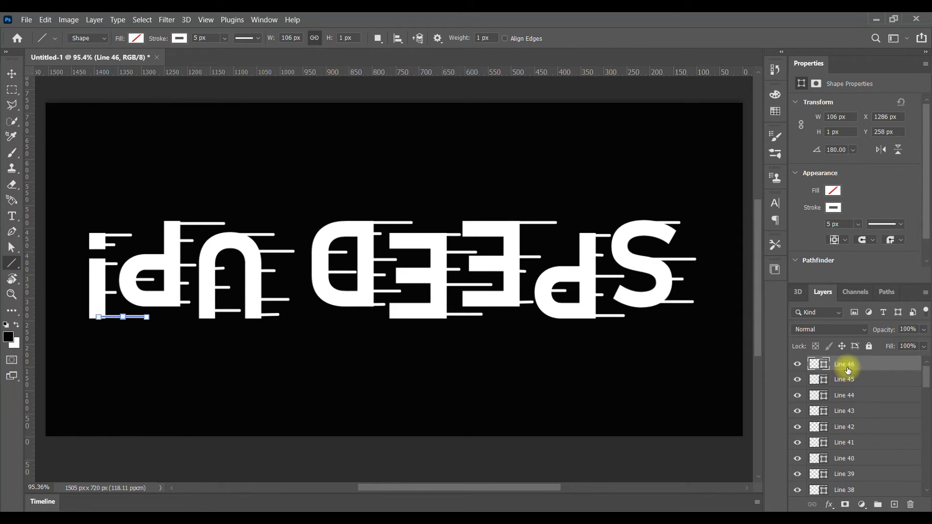
scroll(846, 388, "down", 3)
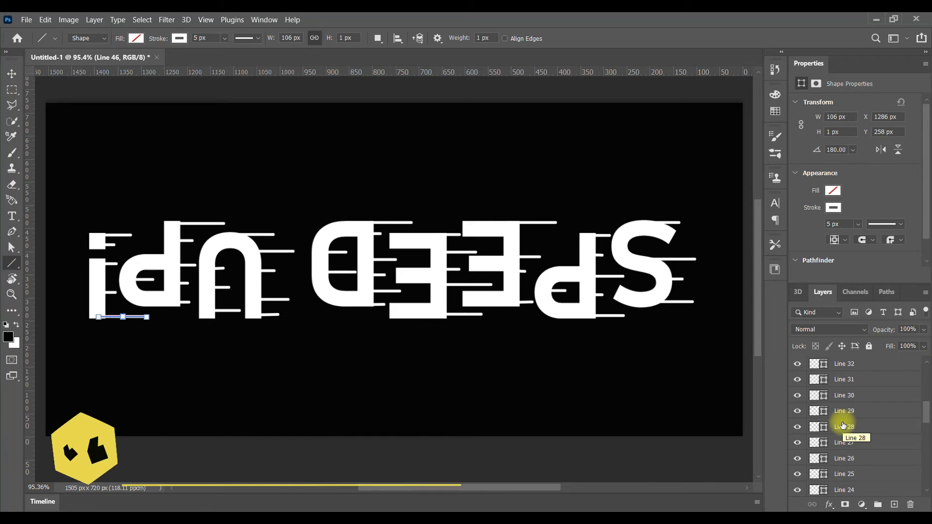
Step: Convert layers Line 1 through Line 46 into one smart object and add an empty layer above
scroll(854, 466, "down", 8)
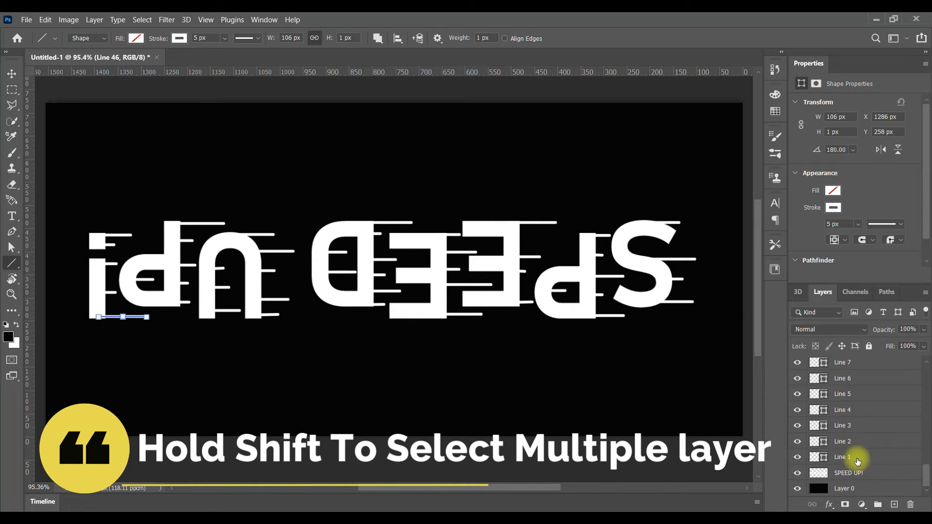
left_click(856, 457, "shift")
right_click(864, 409)
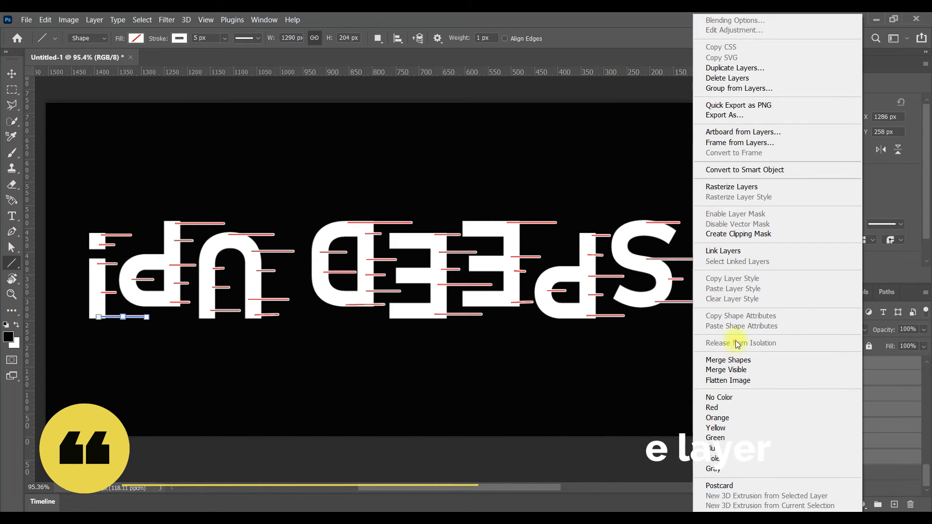
left_click(729, 169)
left_click(893, 504)
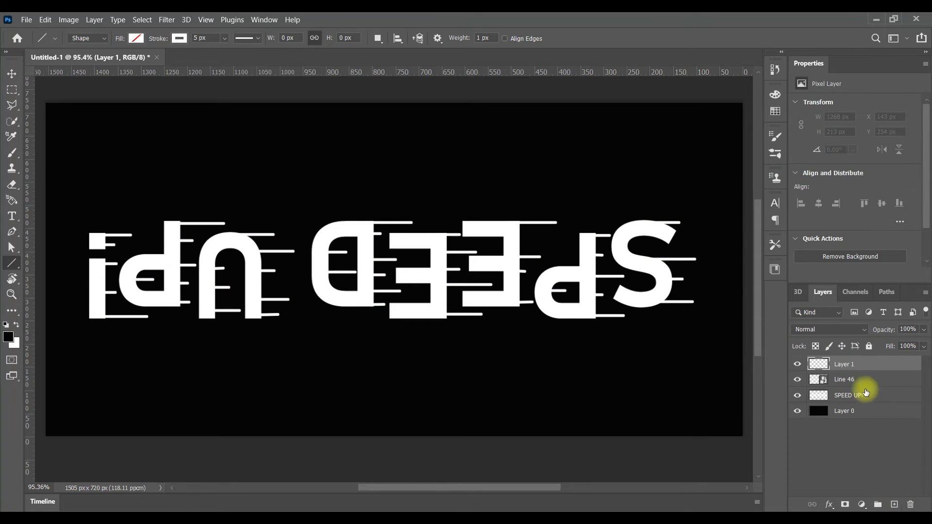
Step: Switch the stroke to black and draw cut lines across the exclamation mark, P and U
left_click(180, 38)
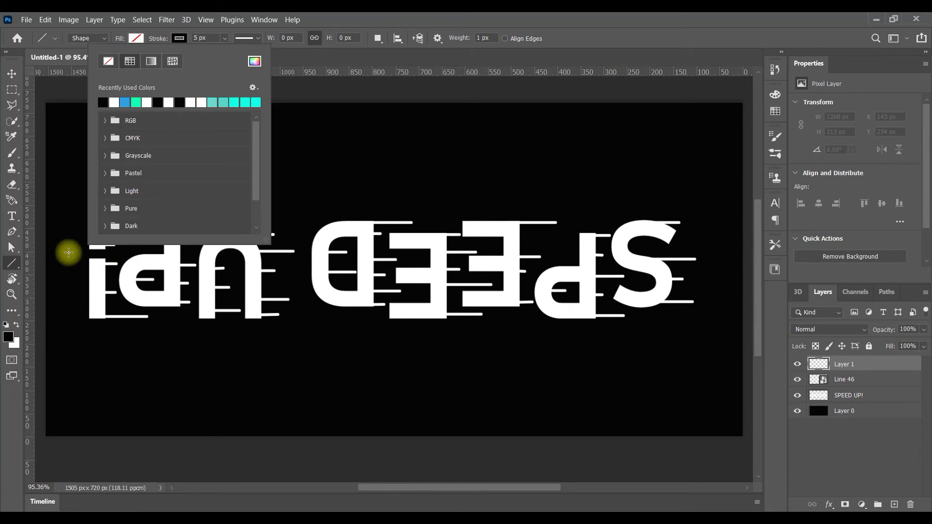
left_click_drag(72, 241, 94, 242)
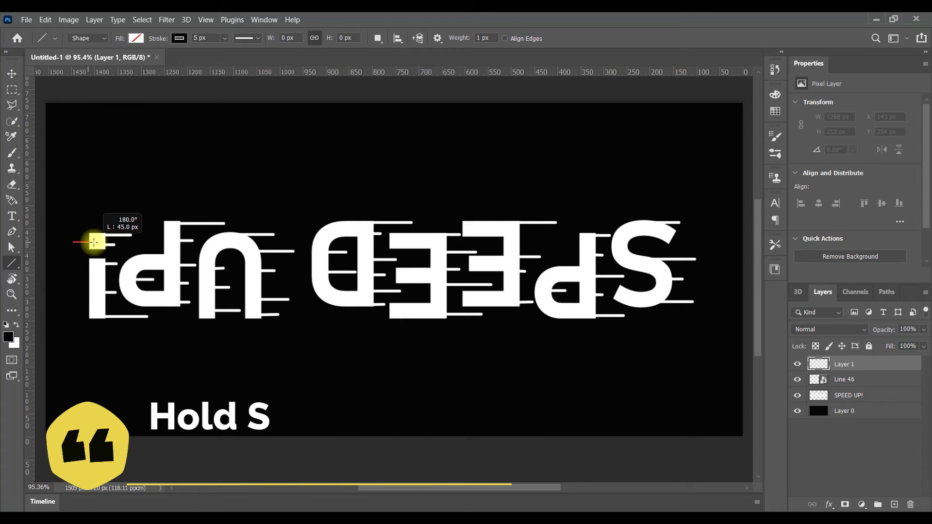
left_click_drag(74, 276, 96, 276)
mouse_move(76, 307)
left_mouse_down()
mouse_move(95, 307)
mouse_move(98, 292)
left_mouse_up()
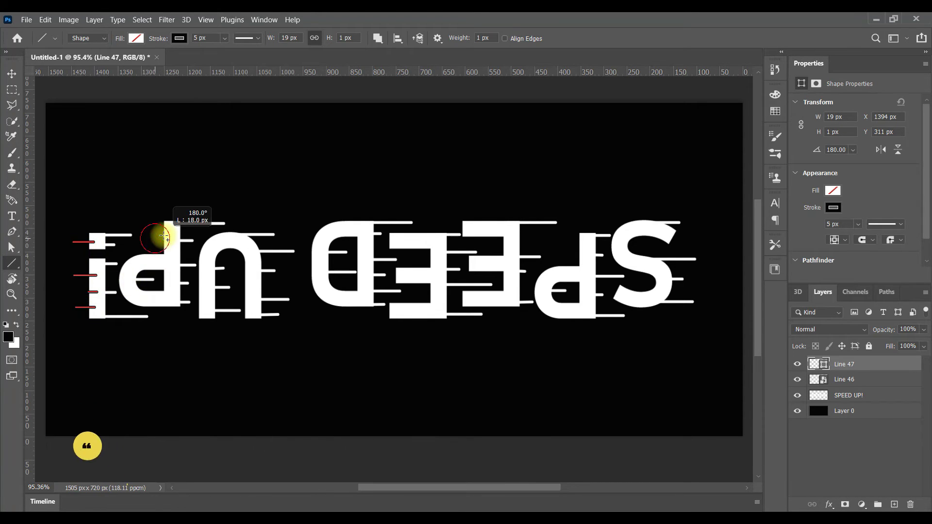
left_click_drag(157, 222, 168, 223)
left_click_drag(110, 270, 172, 277)
left_click_drag(191, 250, 215, 250)
left_click_drag(202, 235, 228, 237)
left_click_drag(187, 297, 208, 297)
Step: Draw more black cut lines across the D, E and P
left_click_drag(241, 297, 324, 276)
left_click_drag(313, 296, 417, 281)
left_click_drag(381, 317, 402, 318)
left_click_drag(457, 303, 480, 303)
left_click_drag(490, 280, 542, 287)
left_click_drag(566, 245, 585, 245)
mouse_move(529, 315)
left_mouse_down()
mouse_move(565, 315)
mouse_move(578, 298)
mouse_move(637, 300)
left_mouse_up()
scroll(41, 254, "down", 2)
Step: Merge the new cut-line layers into the smart object Line 52
left_click(844, 443, "shift")
right_click(844, 442)
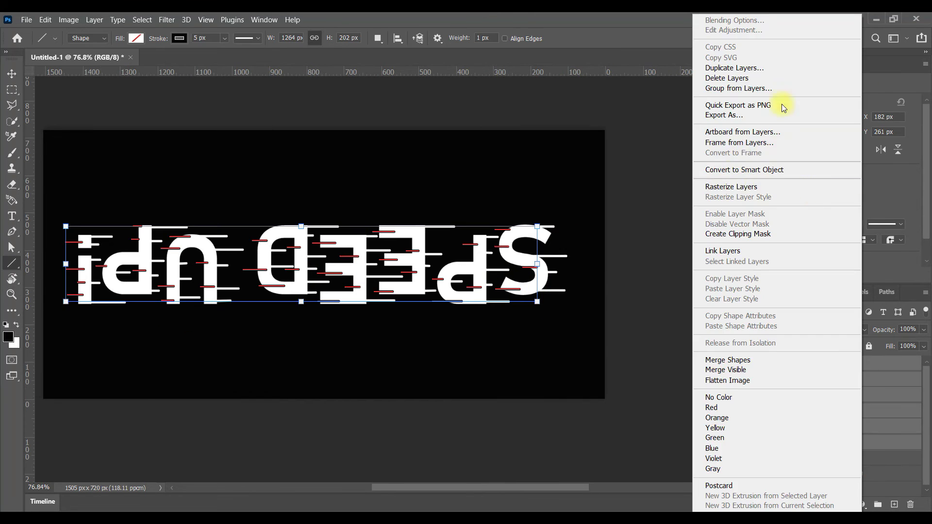
left_click(733, 172)
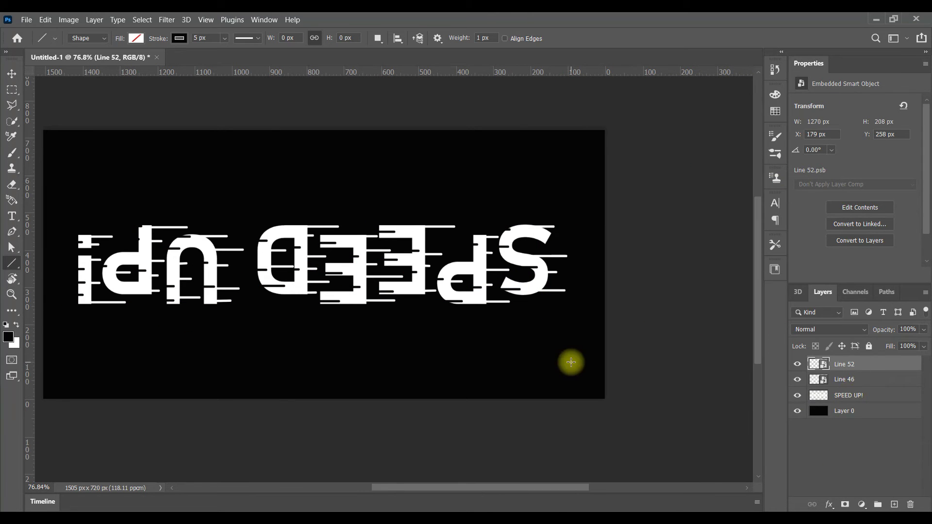
Step: Reset the view rotation angle to 0 so the canvas is upright
left_click(15, 279)
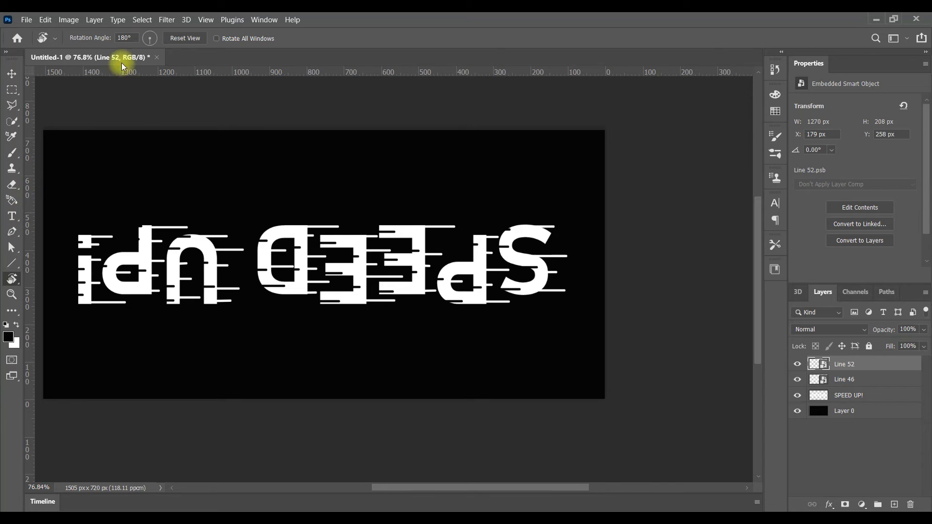
double_click(125, 37)
type("0")
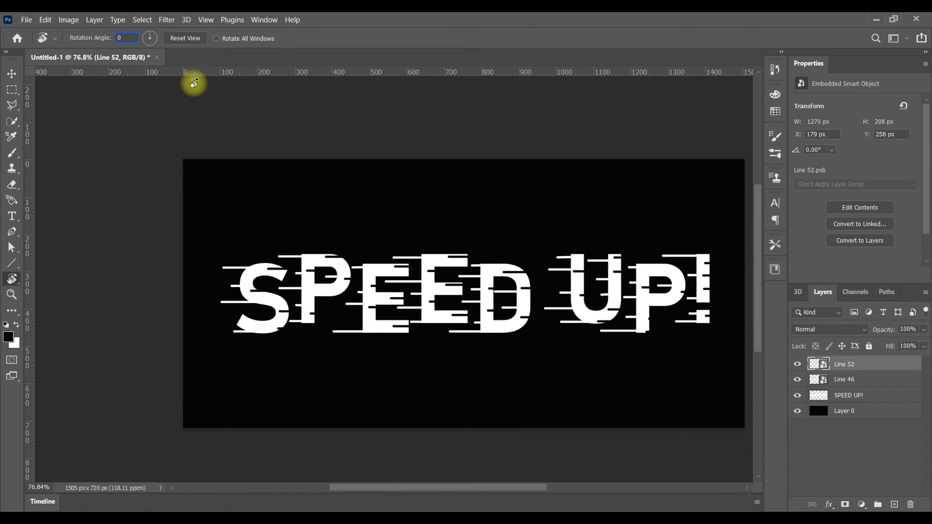
left_click(11, 74)
Step: Rasterize the Line 52 and Line 46 smart objects, leaving Line 52 selected
left_click(277, 224)
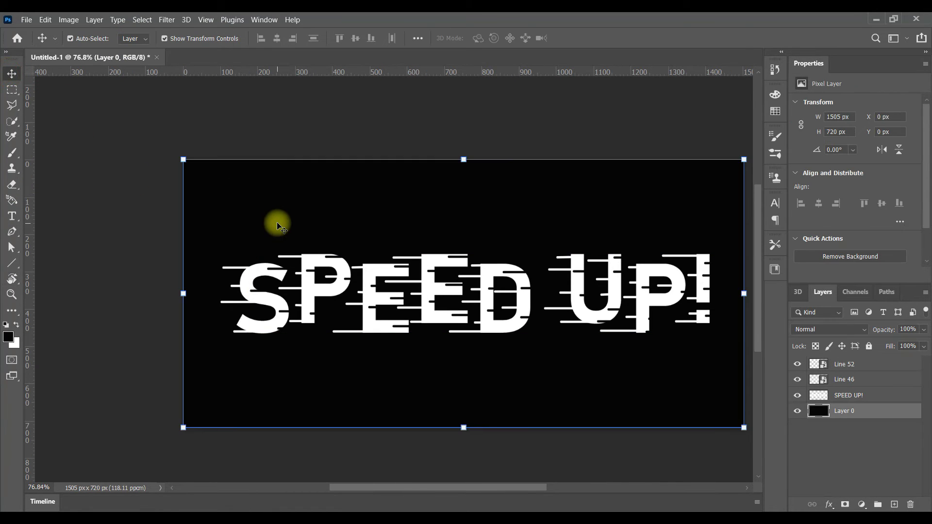
key("ctrl+0")
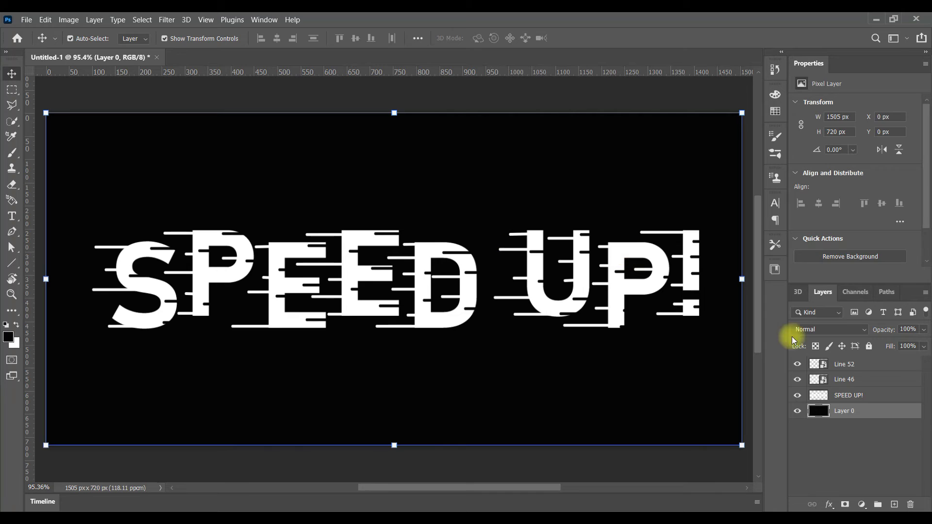
left_click(856, 361)
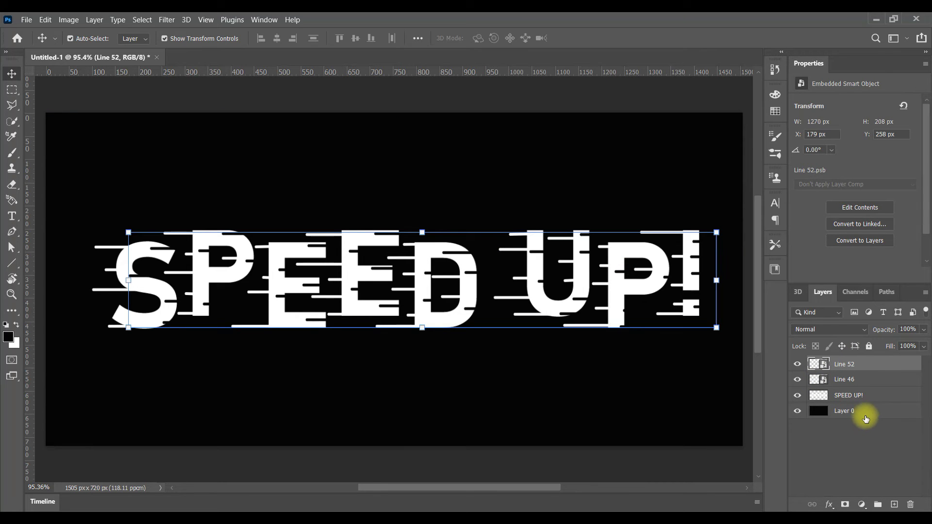
right_click(854, 373)
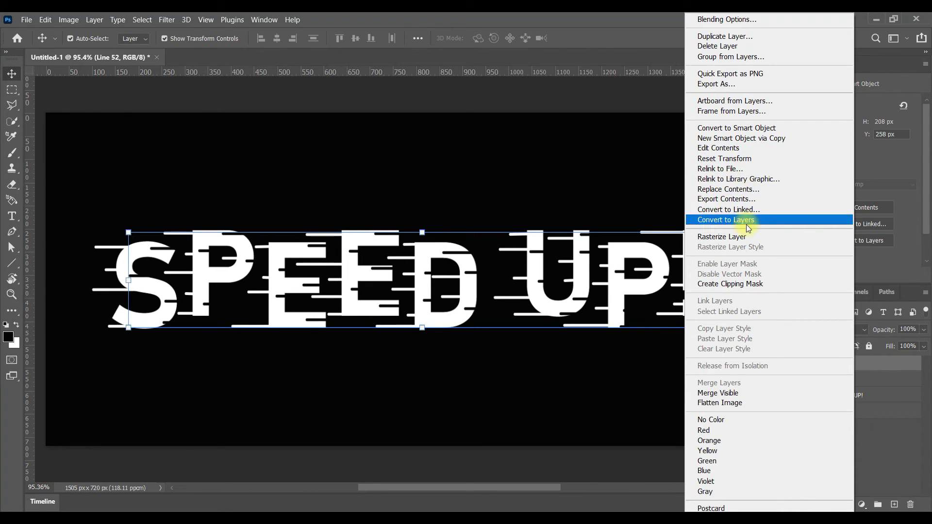
left_click(718, 237)
right_click(871, 371)
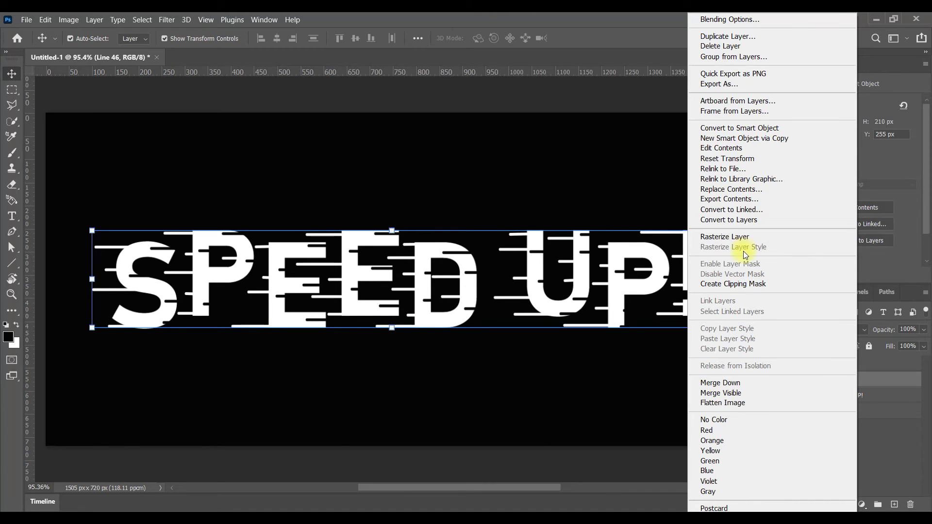
left_click(738, 237)
left_click(853, 365)
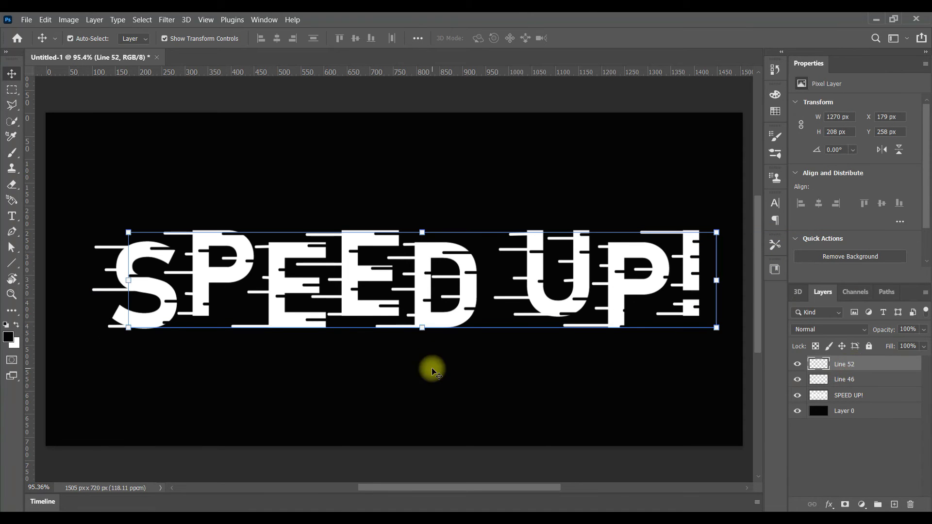
Step: Apply a Noise > Median filter to the Line 52 layer
left_click(166, 20)
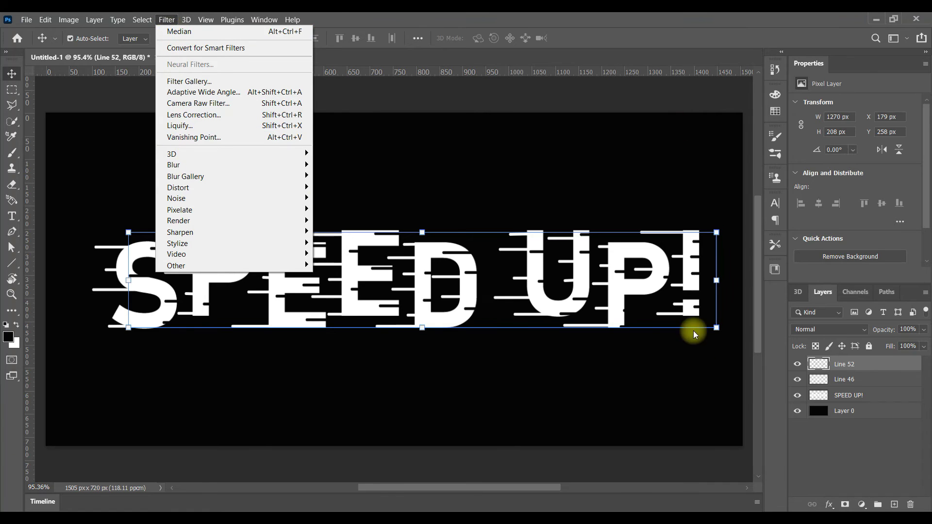
left_click(189, 197)
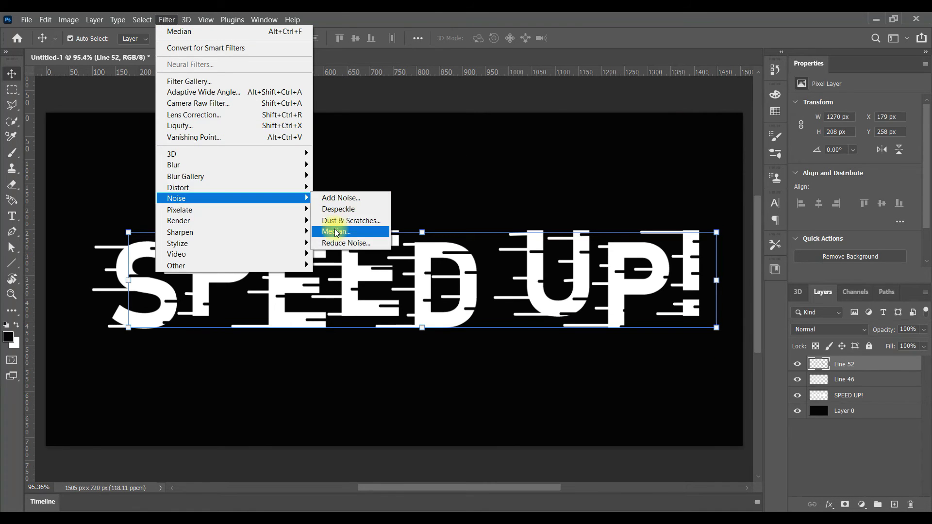
left_click(335, 231)
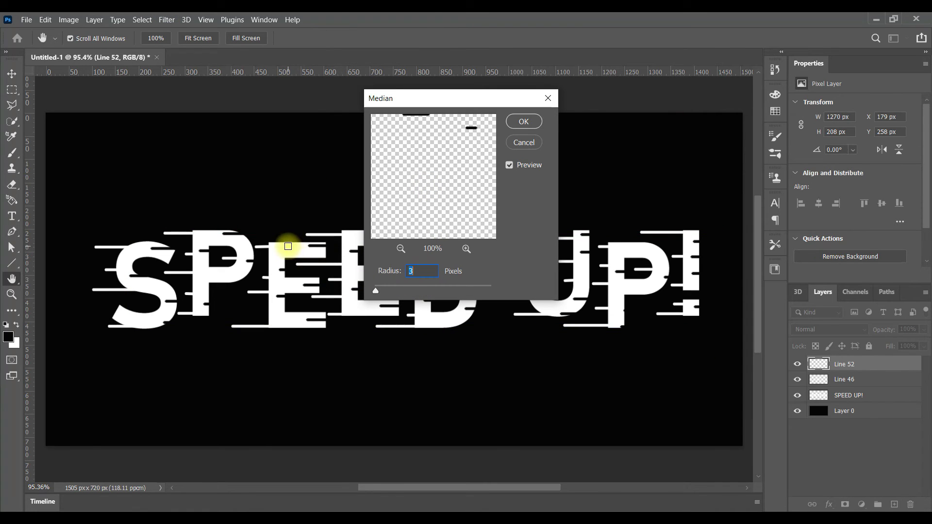
left_click(285, 257, "ctrl")
type("2")
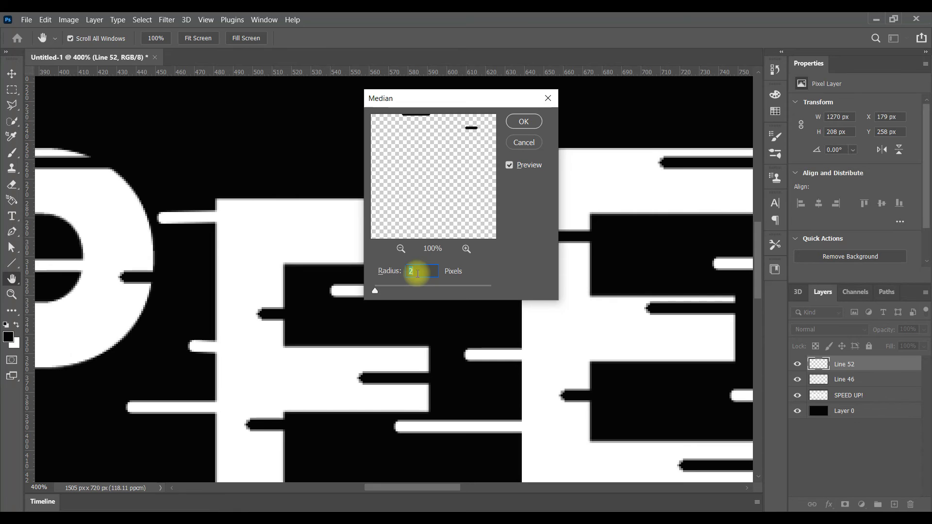
left_click(524, 121)
Step: Apply the Median filter to Line 46 with a slightly increased radius
left_click(844, 379)
key("v")
left_click(174, 19)
mouse_move(176, 198)
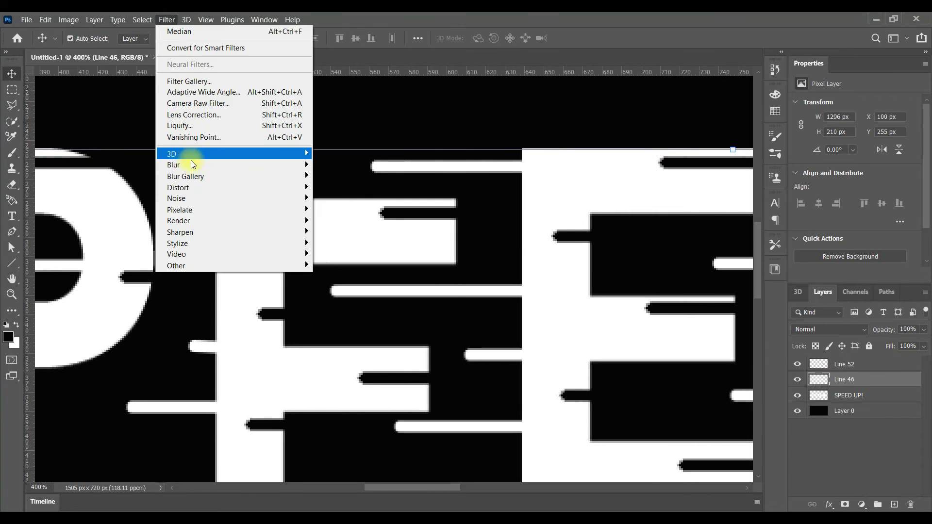
left_click(347, 231)
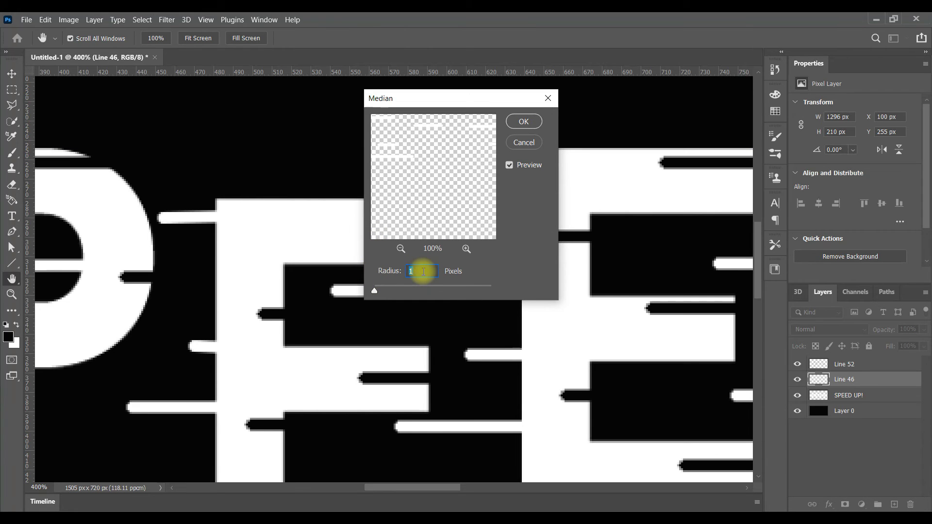
key("Up")
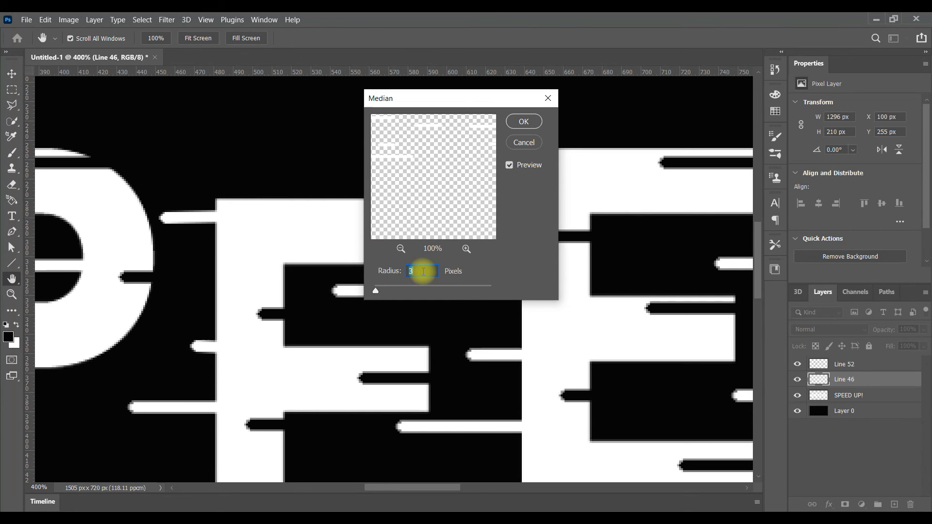
left_click(524, 122)
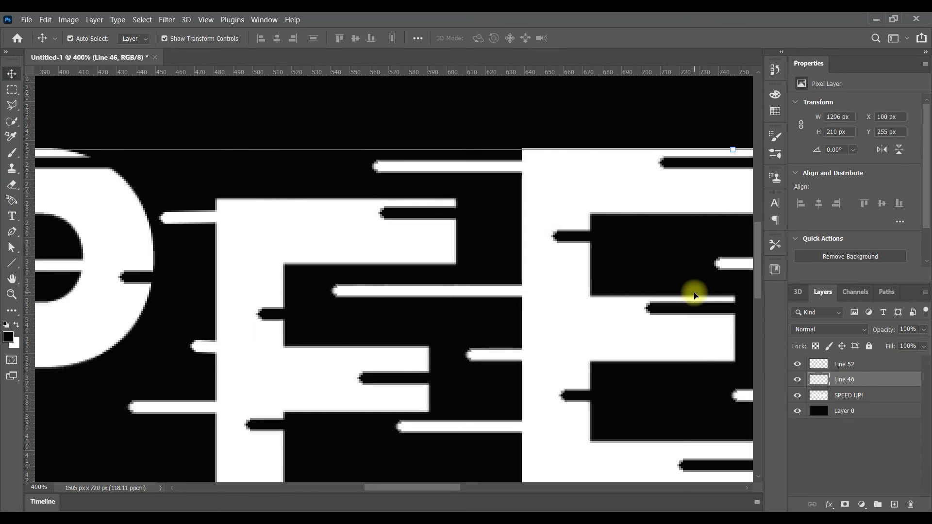
Step: Merge Line 52, Line 46 and the SPEED UP! text into one Line 52 layer
left_click(876, 364)
left_click(865, 396, "shift")
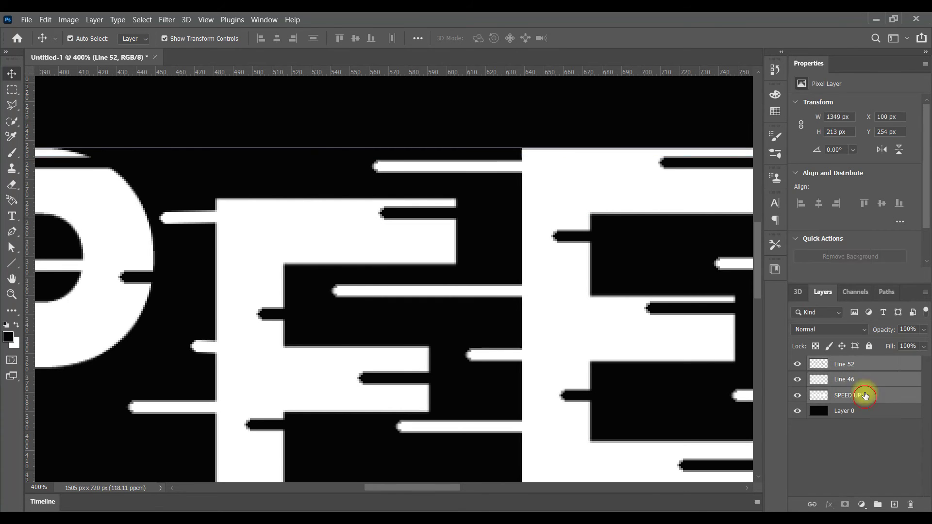
right_click(864, 374)
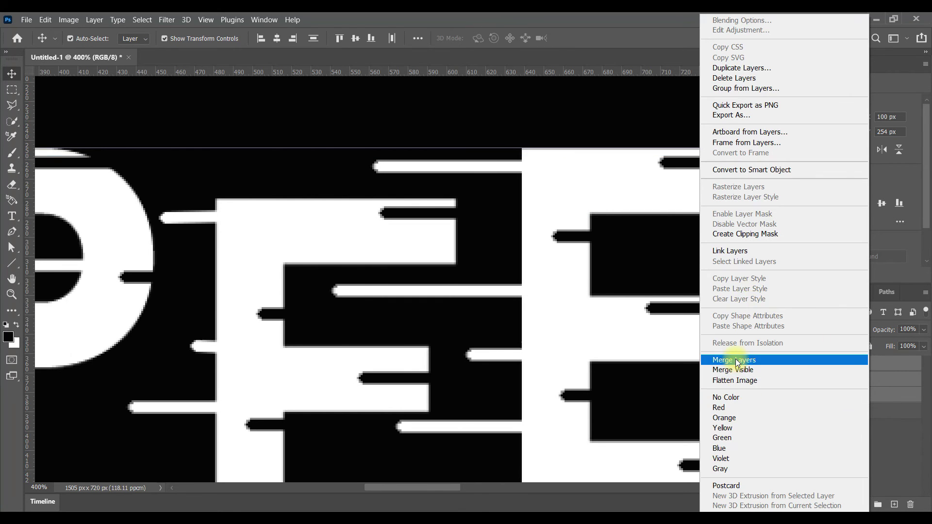
left_click(732, 360)
key("ctrl+0")
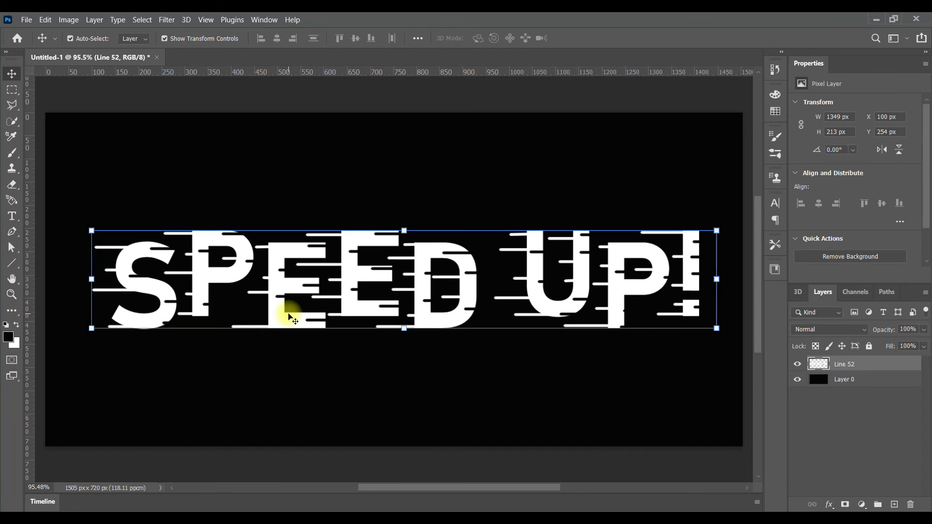
left_click(166, 19)
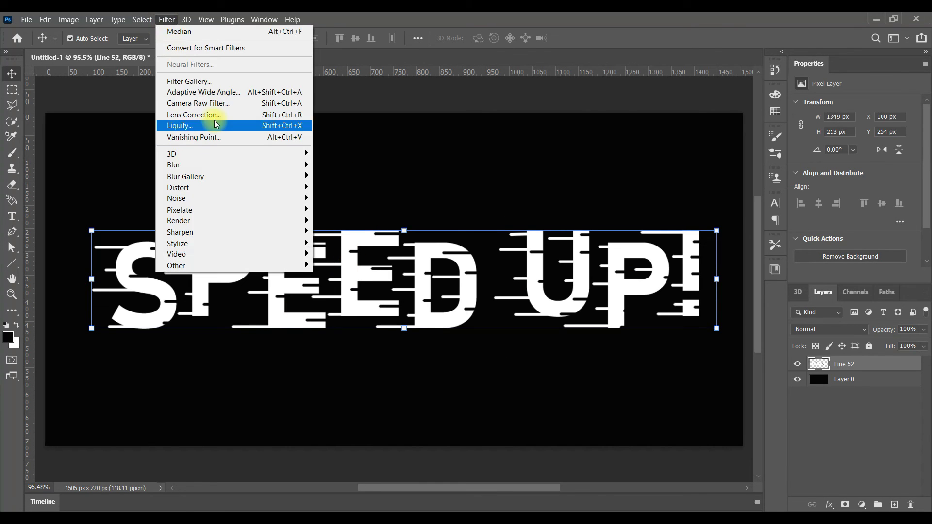
Step: Free Transform the merged layer into a Flag-style warp with Bend -50 and commit it
left_click(167, 21)
left_click(45, 19)
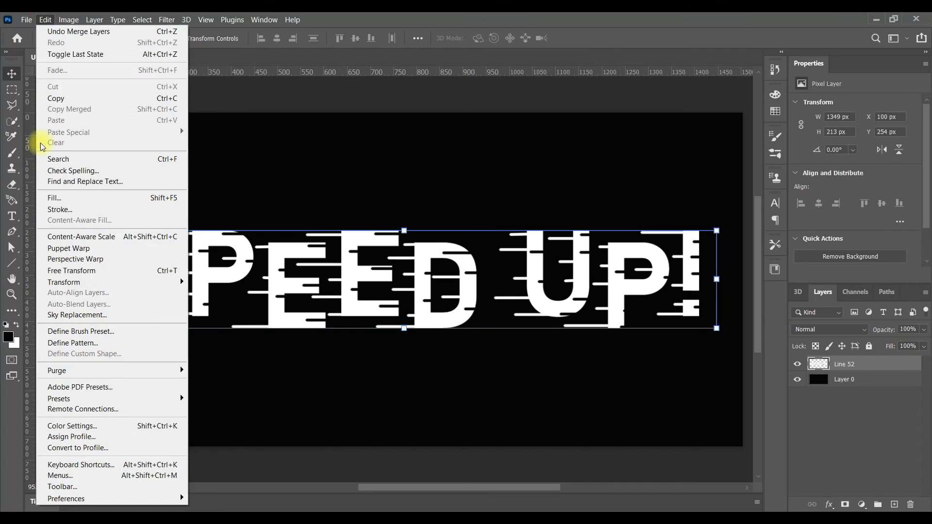
left_click(77, 270)
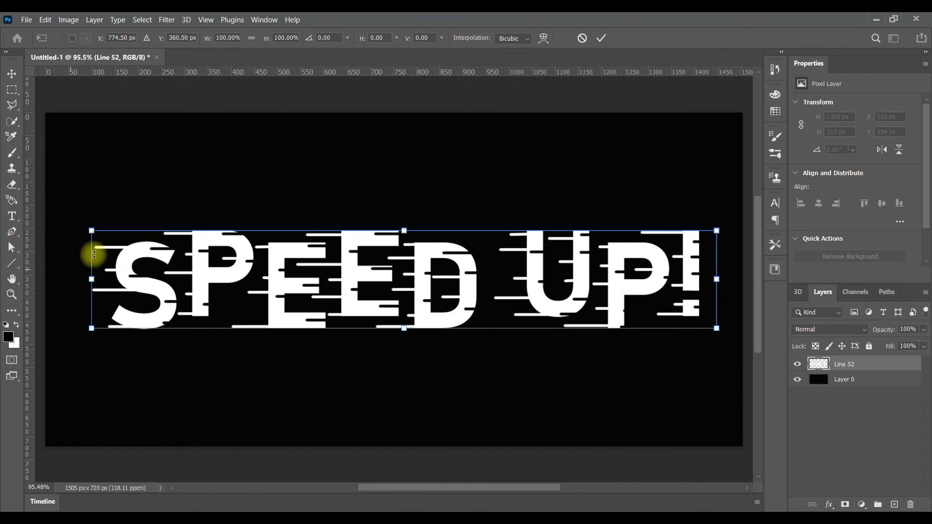
left_click(543, 38)
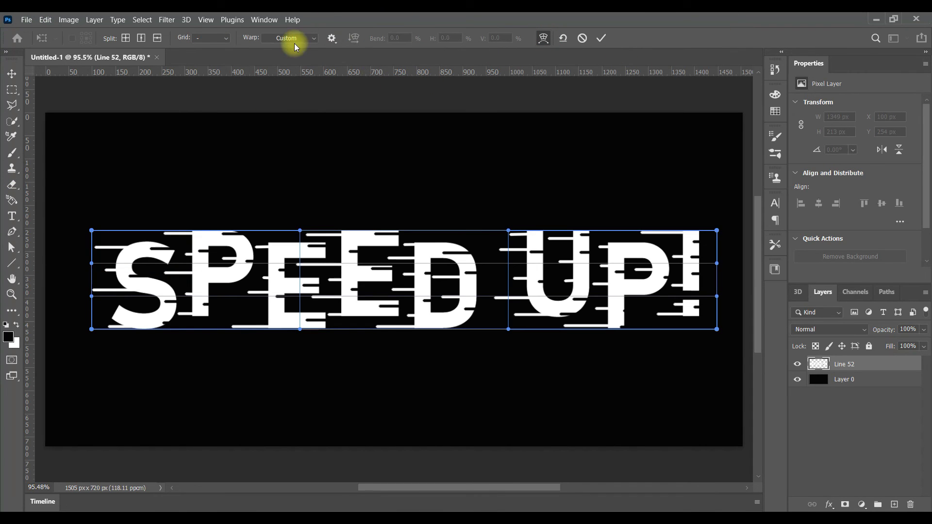
left_click(297, 39)
left_click(290, 155)
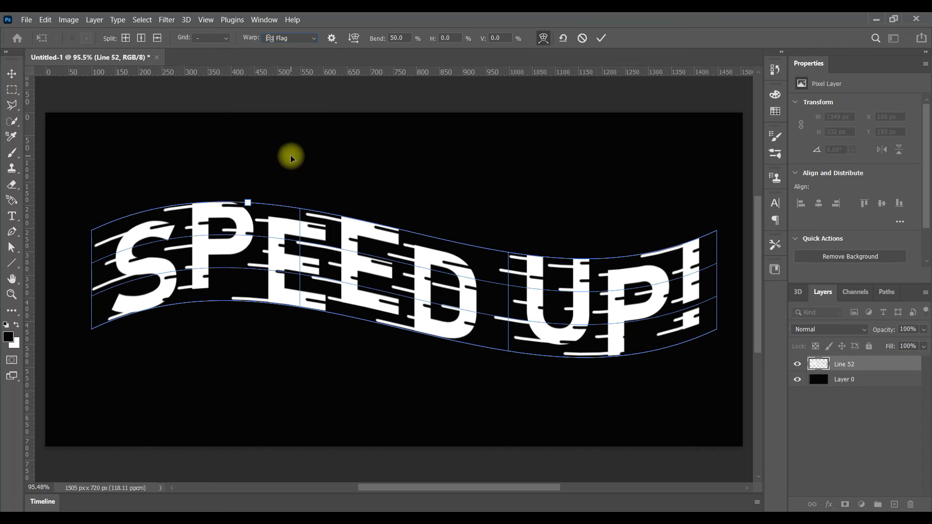
left_click(395, 37)
type("-")
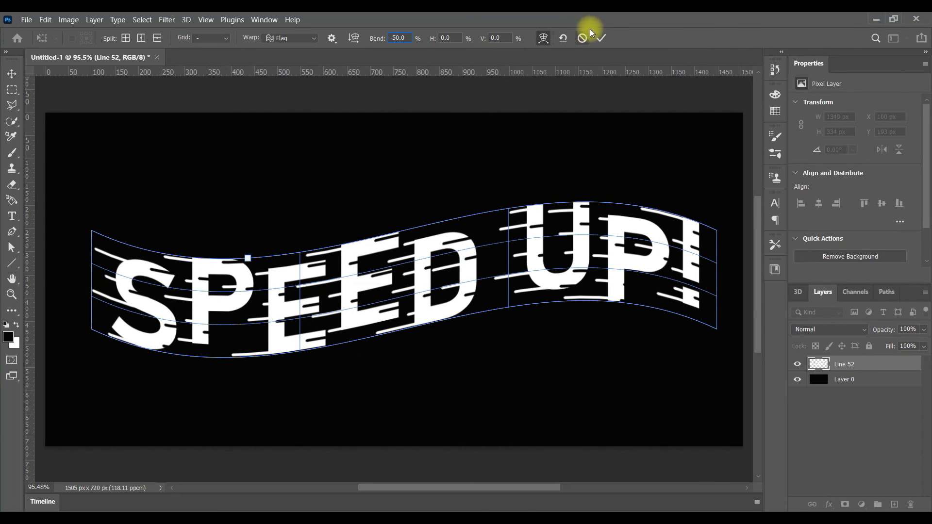
left_click(604, 39)
left_click(845, 380)
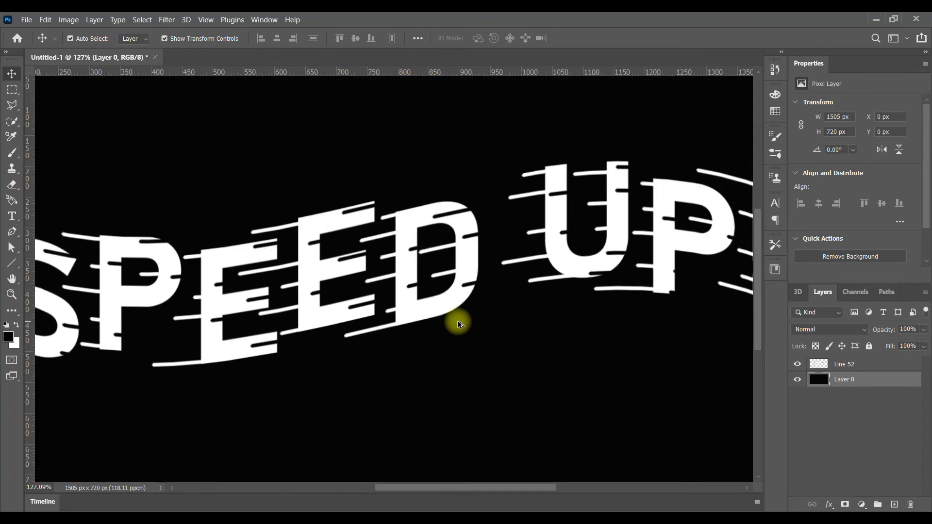
scroll(457, 323, "up", 1)
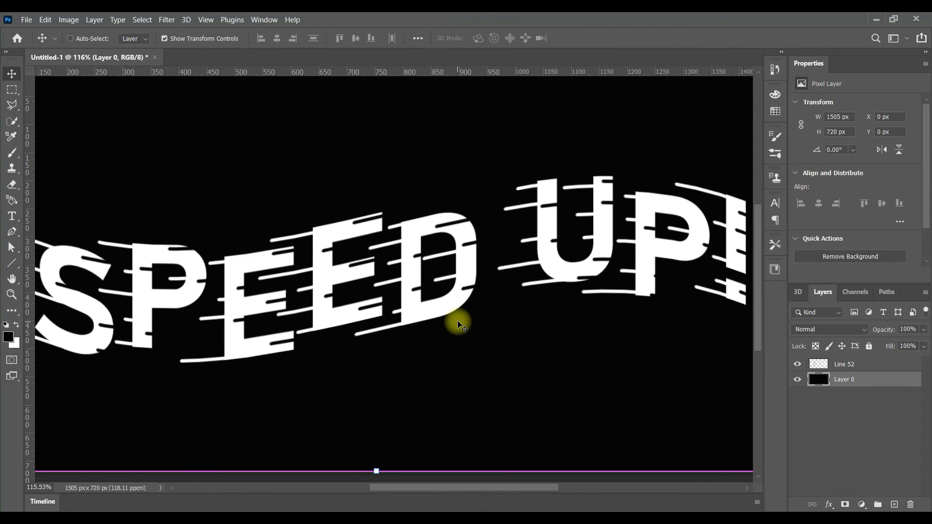